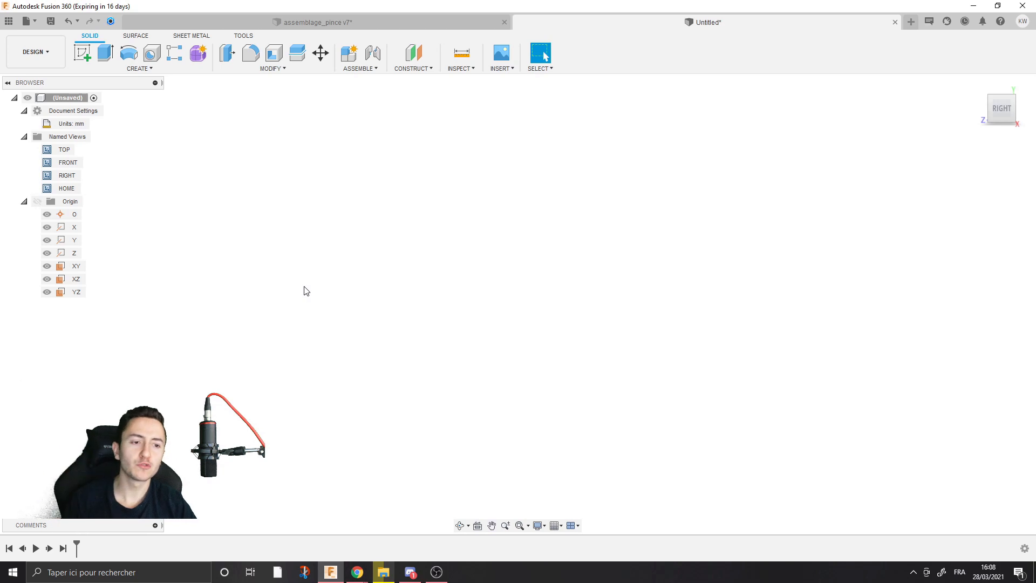
Step: Create a new design and start a sketch on the front XY plane
left_click(911, 22)
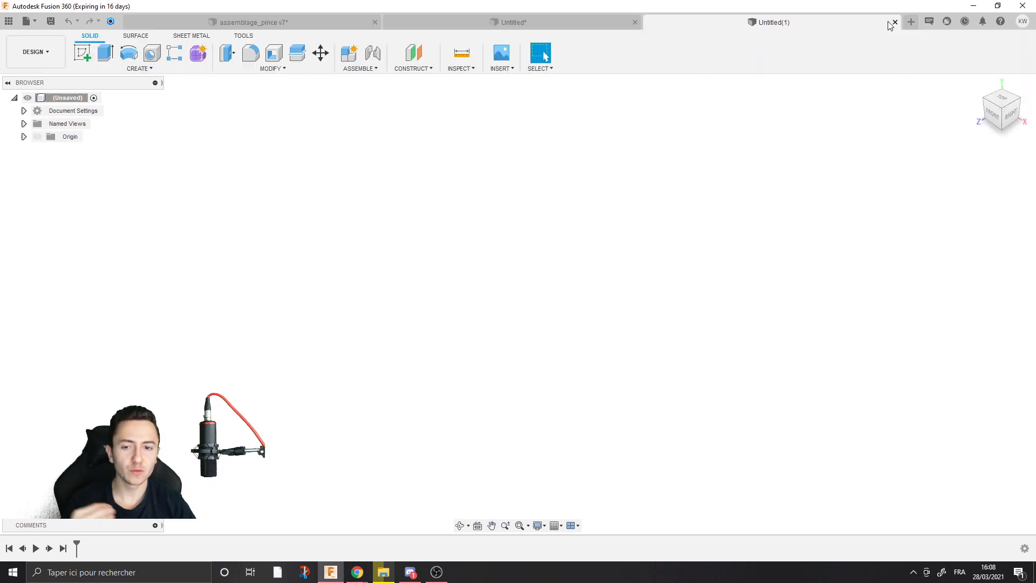
left_click(84, 53)
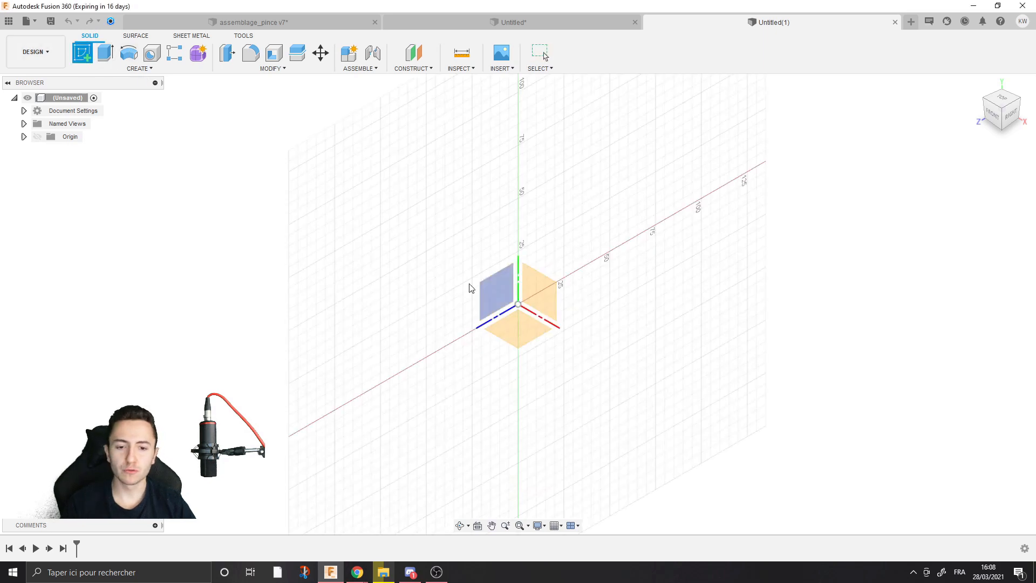
left_click(530, 297)
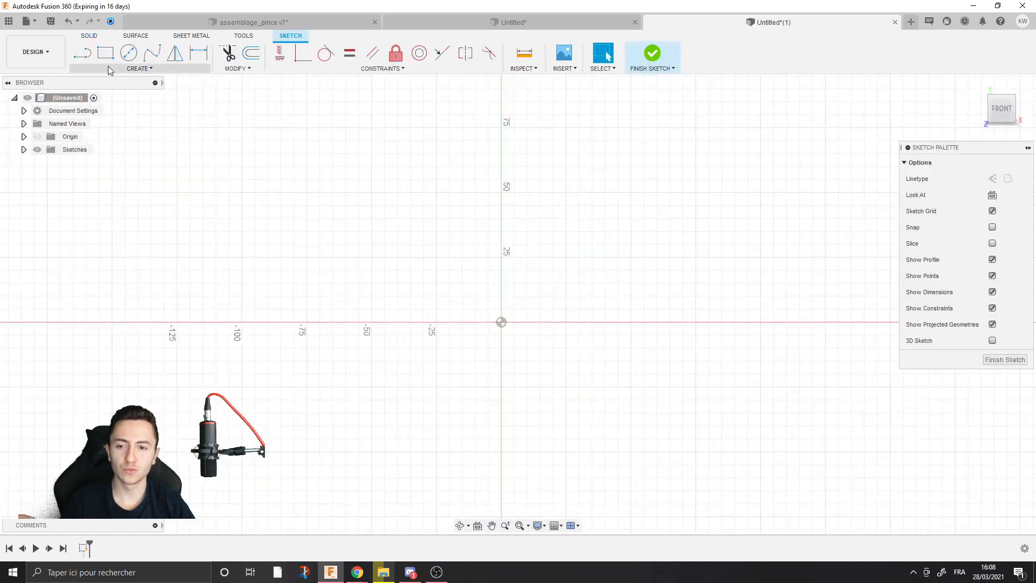
Step: Draw a large circumscribed hexagon enclosing the origin, with its centre slightly below and left of the origin
left_click(138, 68)
mouse_move(135, 128)
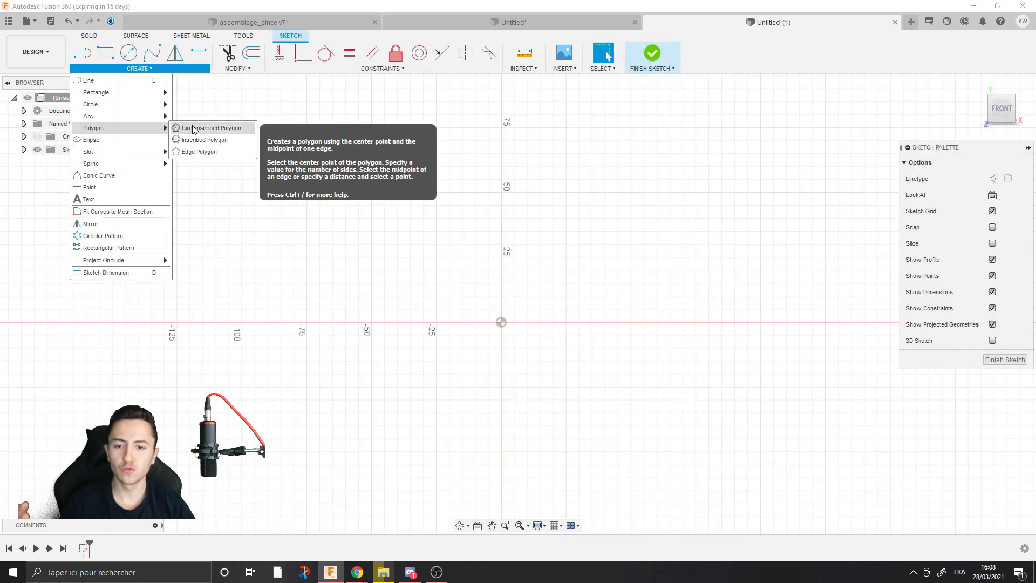
left_click(212, 128)
left_click(440, 362)
left_click(699, 284)
scroll(680, 292, "down", 5)
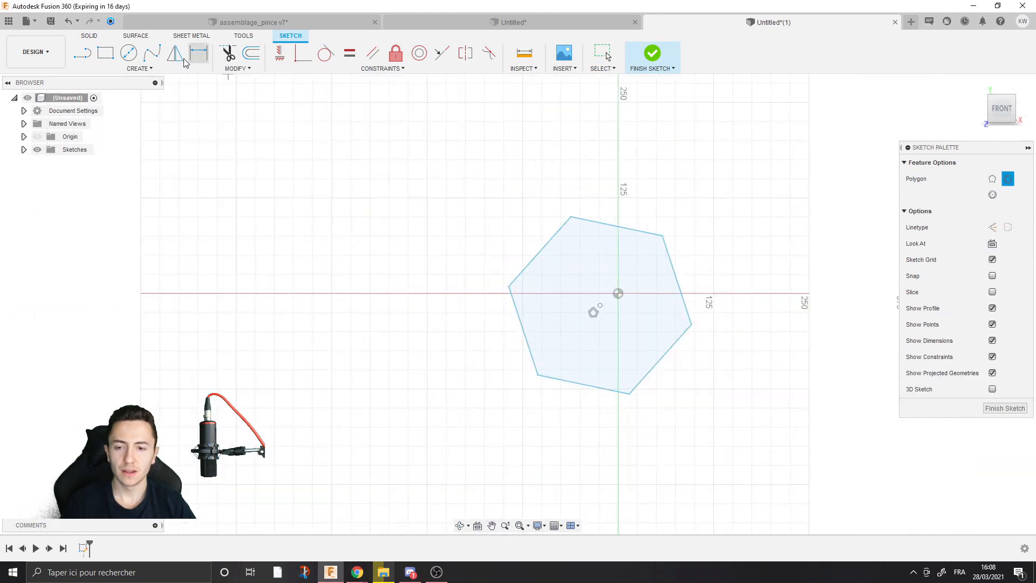
Step: Extrude the hexagon profile about 376 mm to one side as a new body
left_click(89, 36)
left_click(110, 53)
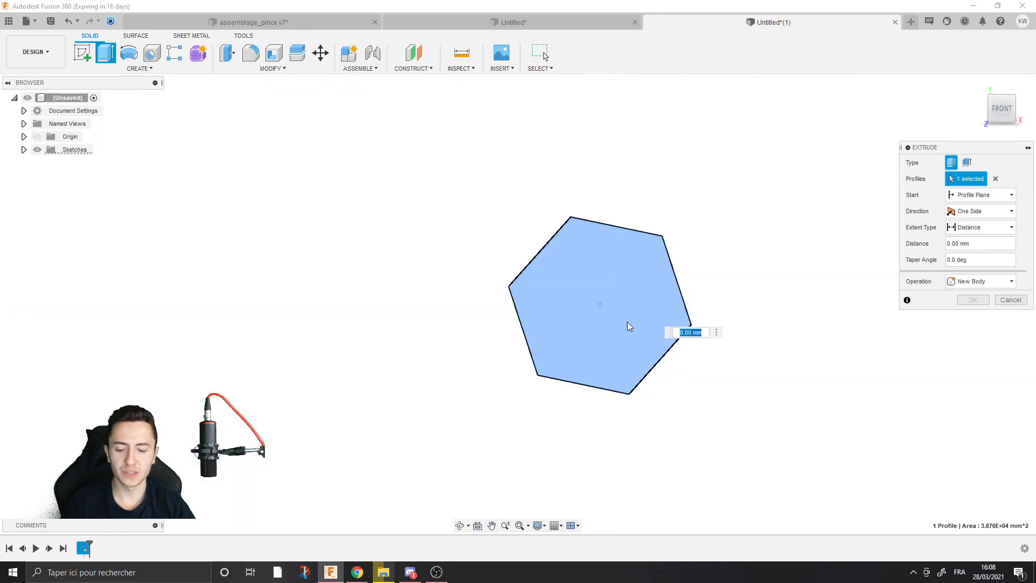
middle_click_drag(628, 324, 598, 303, "shift")
left_click_drag(592, 291, 390, 80)
middle_click_drag(437, 173, 459, 338)
scroll(456, 281, "down", 4)
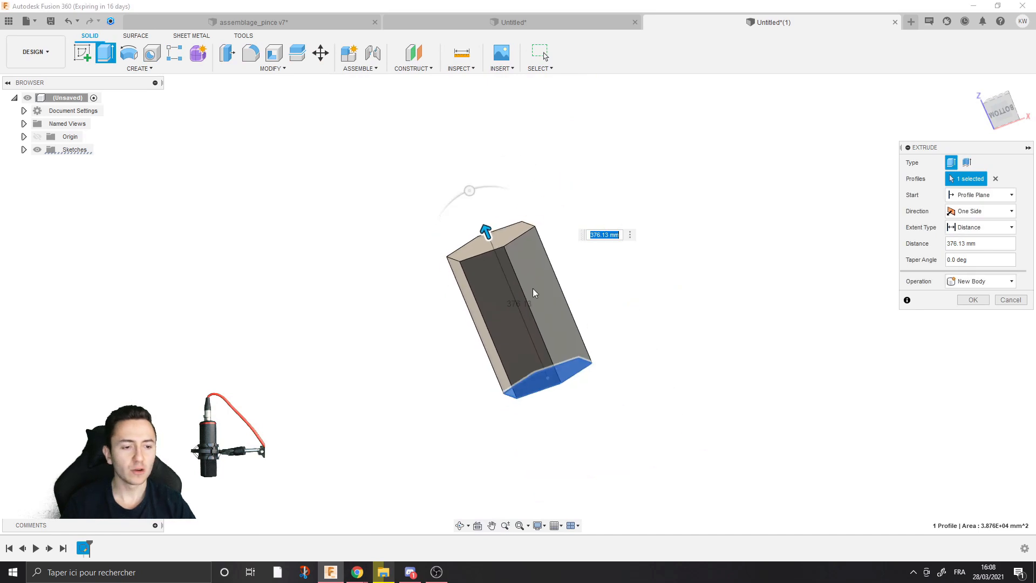
middle_click_drag(535, 294, 580, 311, "shift")
left_click(974, 300)
scroll(641, 275, "up", 3)
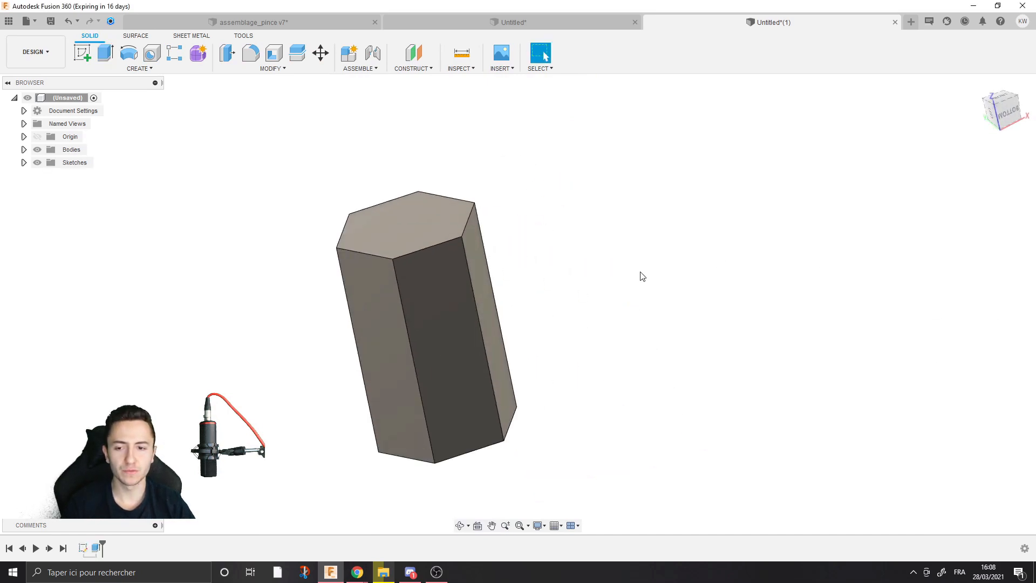
middle_click_drag(641, 275, 705, 173, "shift")
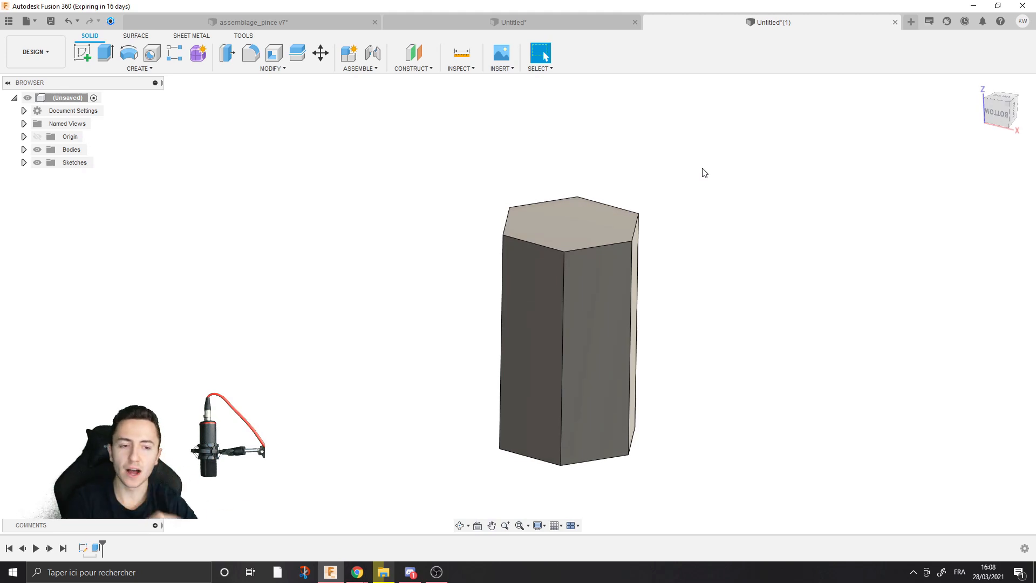
Step: Expand the Bodies and Sketches folders in the browser and highlight Body1 to identify it in the model
left_click(24, 150)
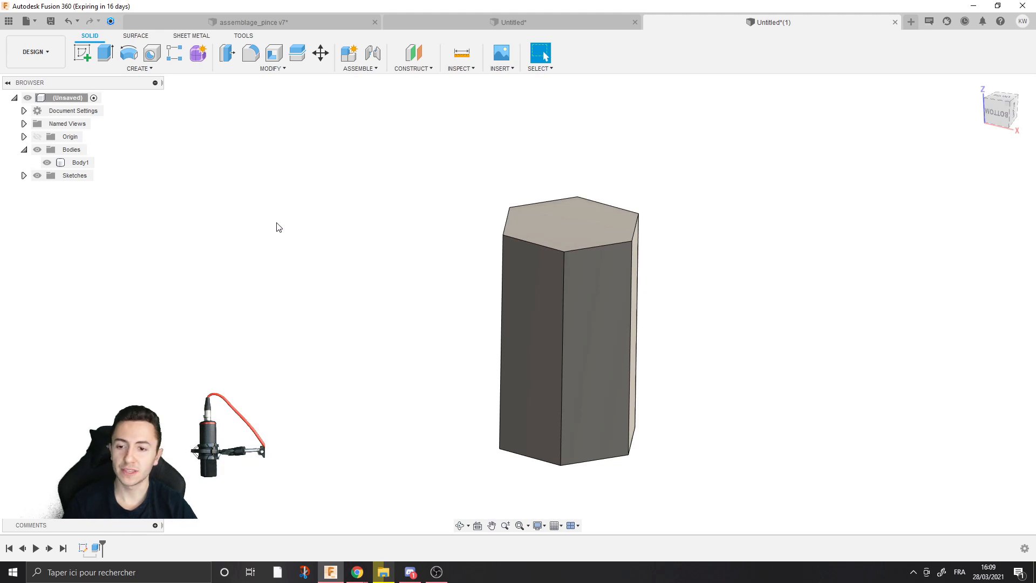
left_click(23, 175)
left_click(80, 162)
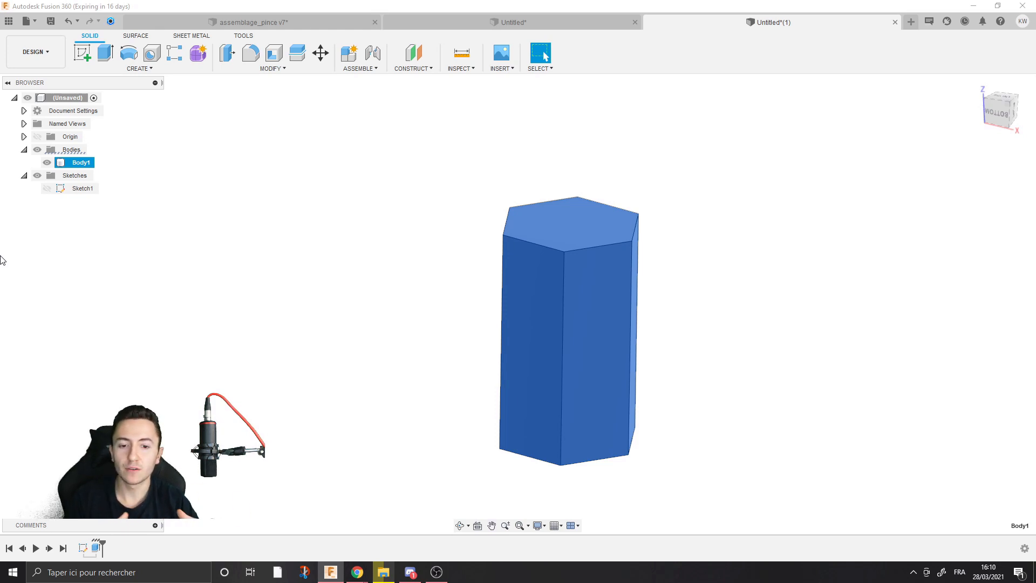
left_click(439, 298)
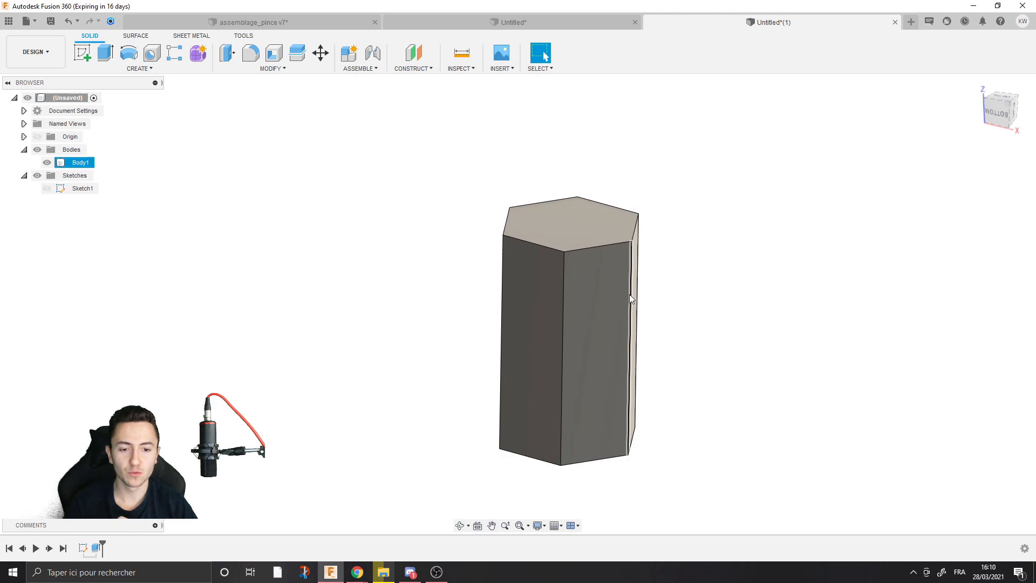
left_click(633, 274)
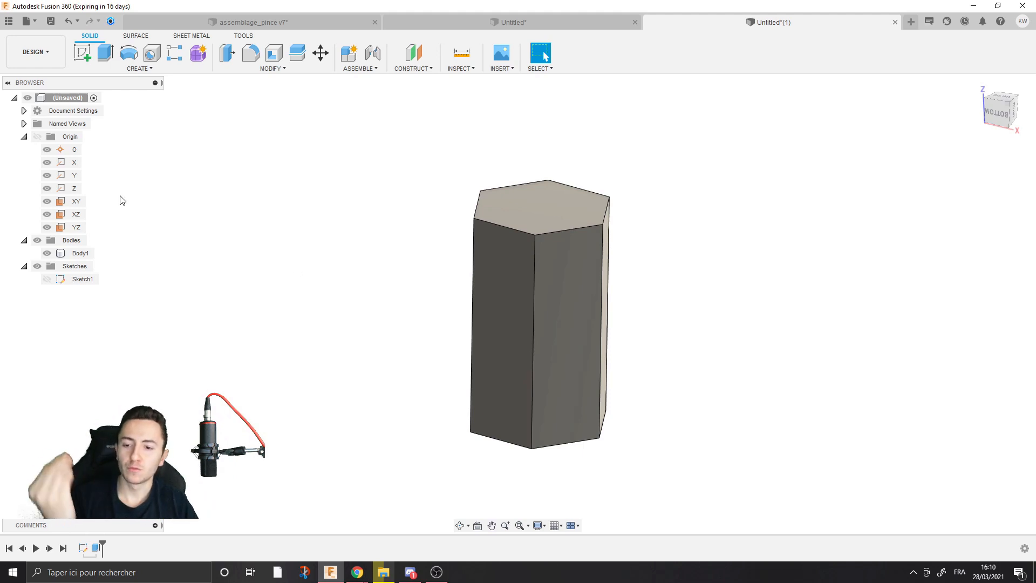
Step: Highlight the unsaved root component in the browser and collapse its Origin, Bodies and Sketches folders
left_click(48, 99)
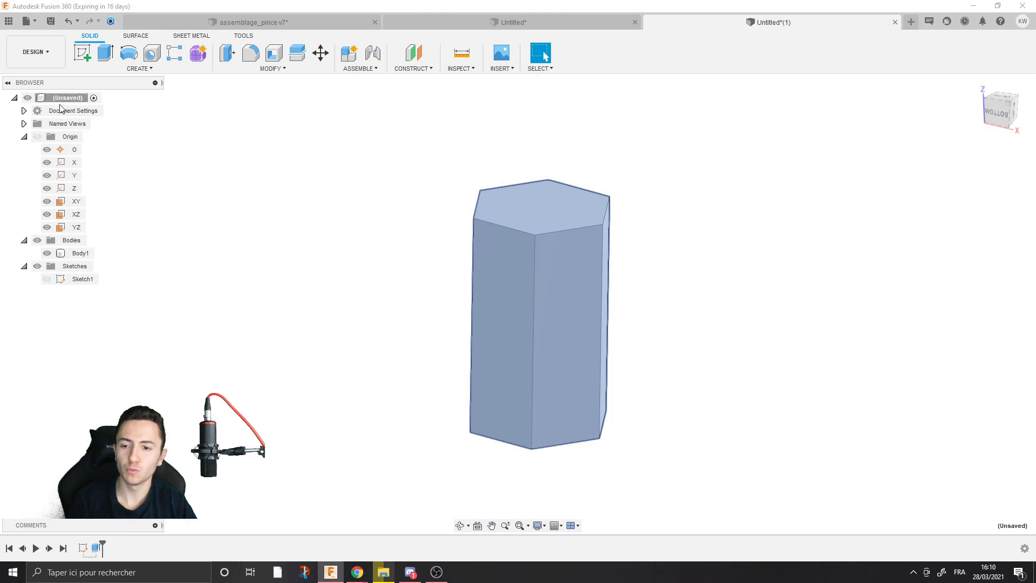
left_click(262, 167)
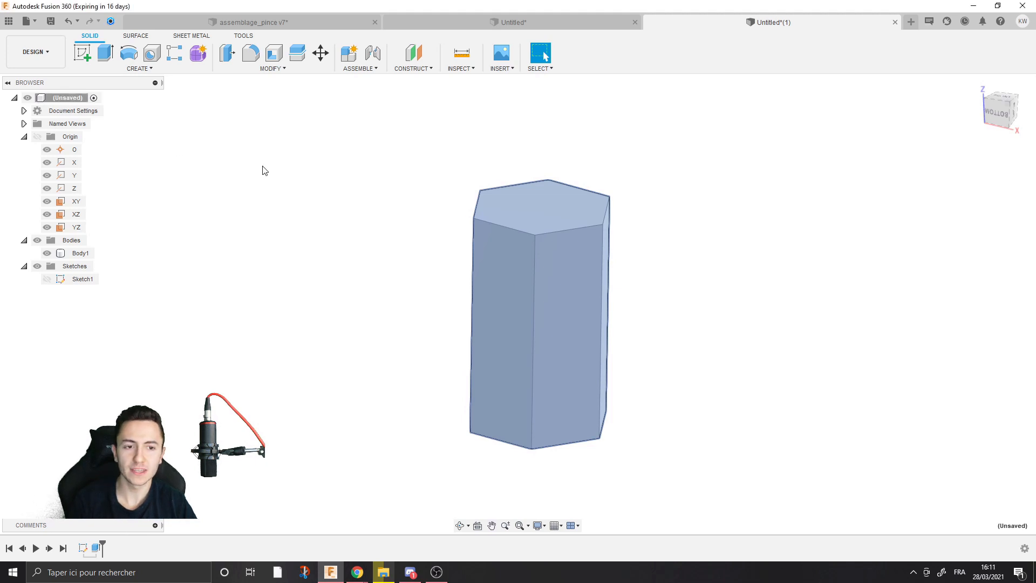
left_click(71, 101)
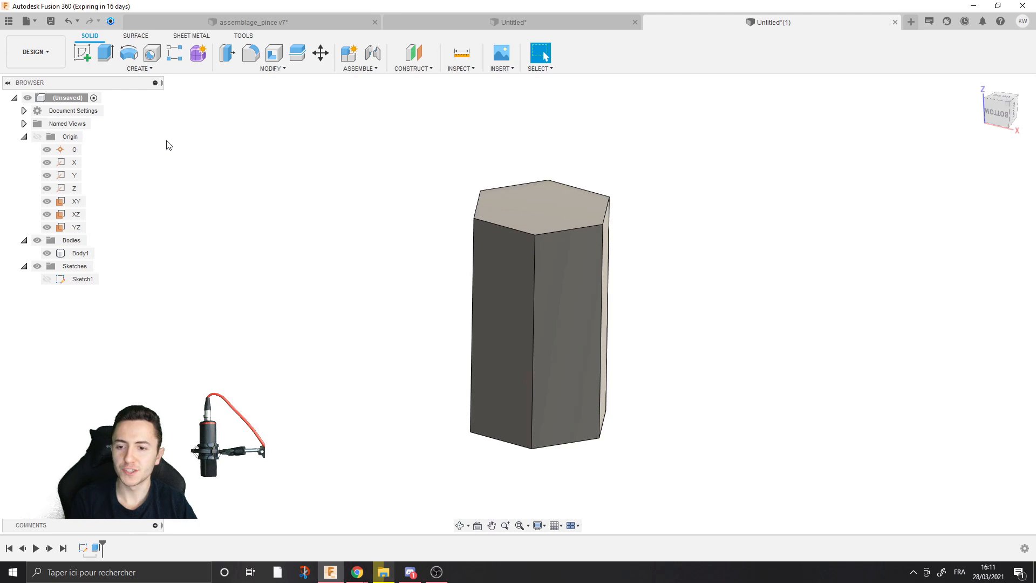
left_click(42, 101)
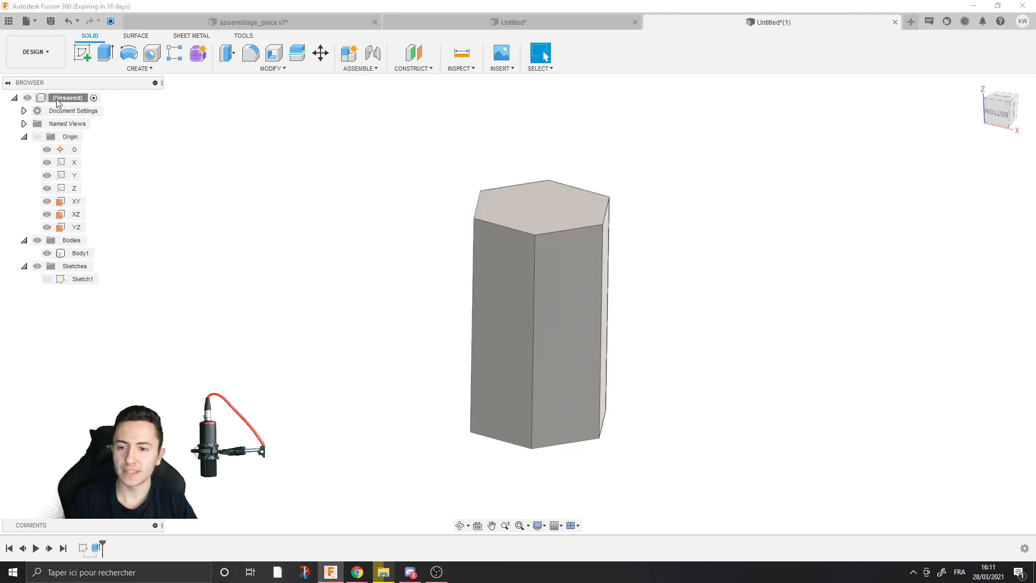
left_click(24, 137)
left_click(24, 149)
left_click(24, 162)
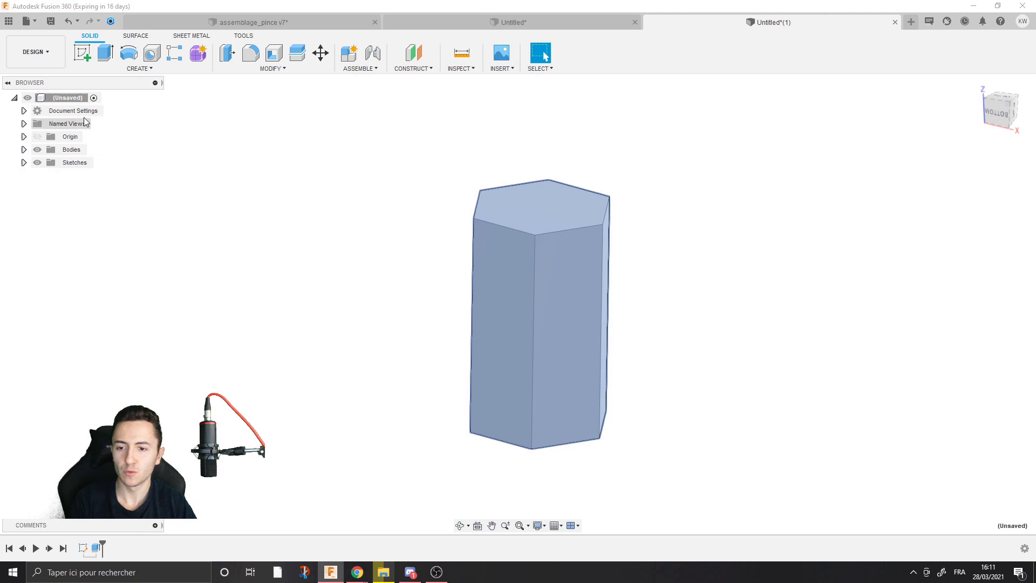
Step: Examine the Origin, Bodies and Sketches folders that make up the root component
left_click(106, 201)
left_click(65, 137)
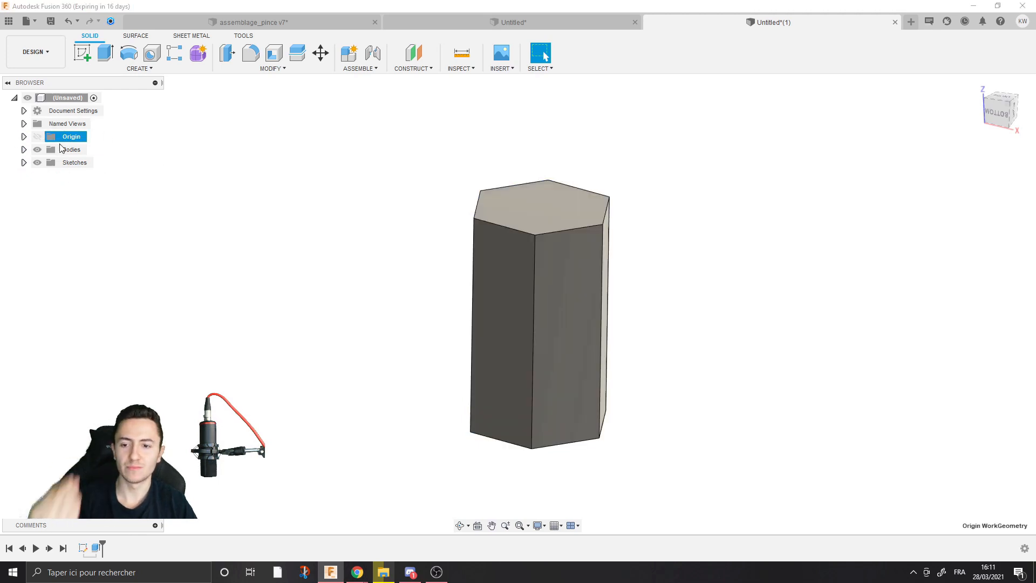
left_click(62, 149)
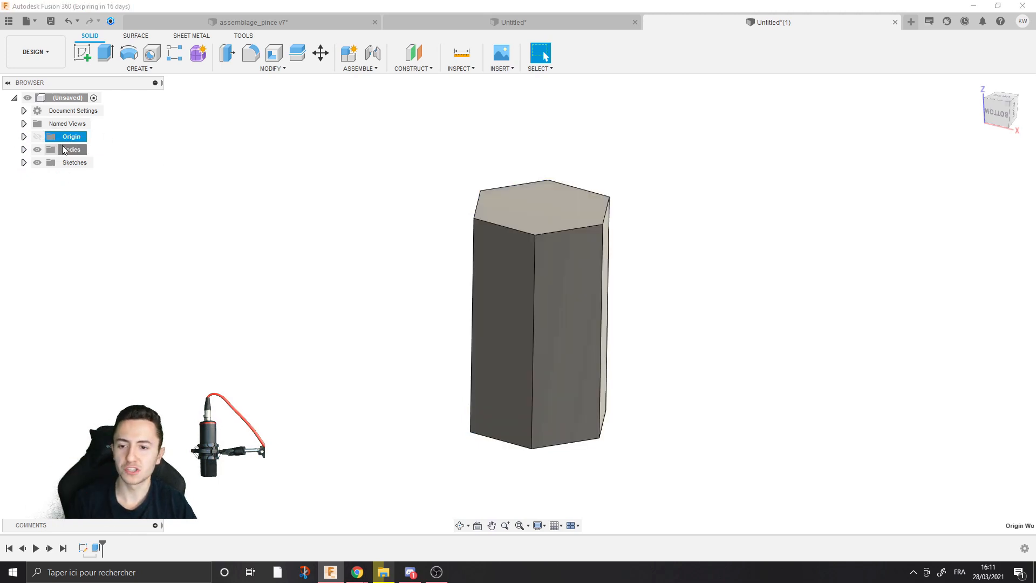
left_click(86, 163)
left_click(179, 174)
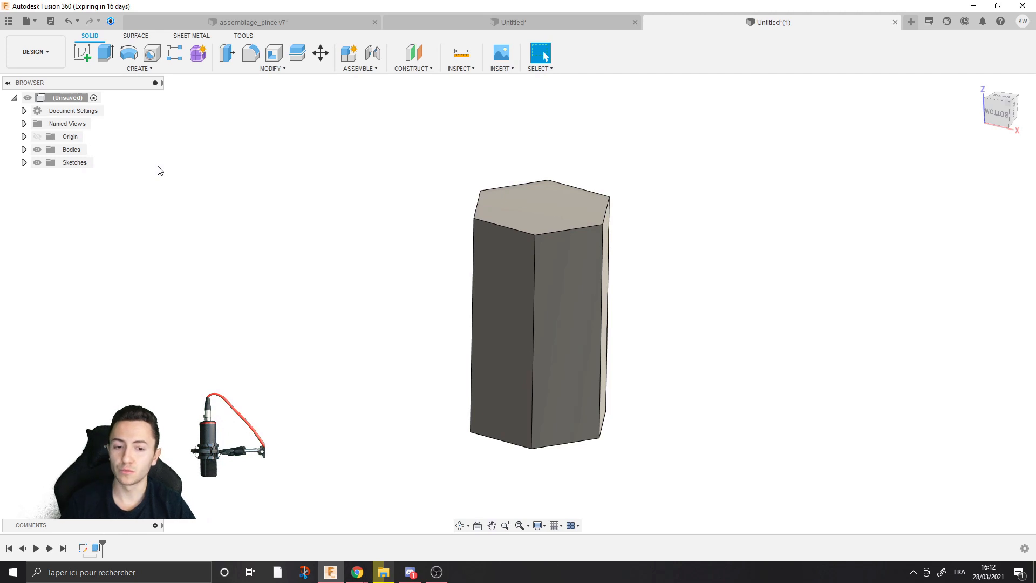
middle_click_drag(185, 211, 175, 199)
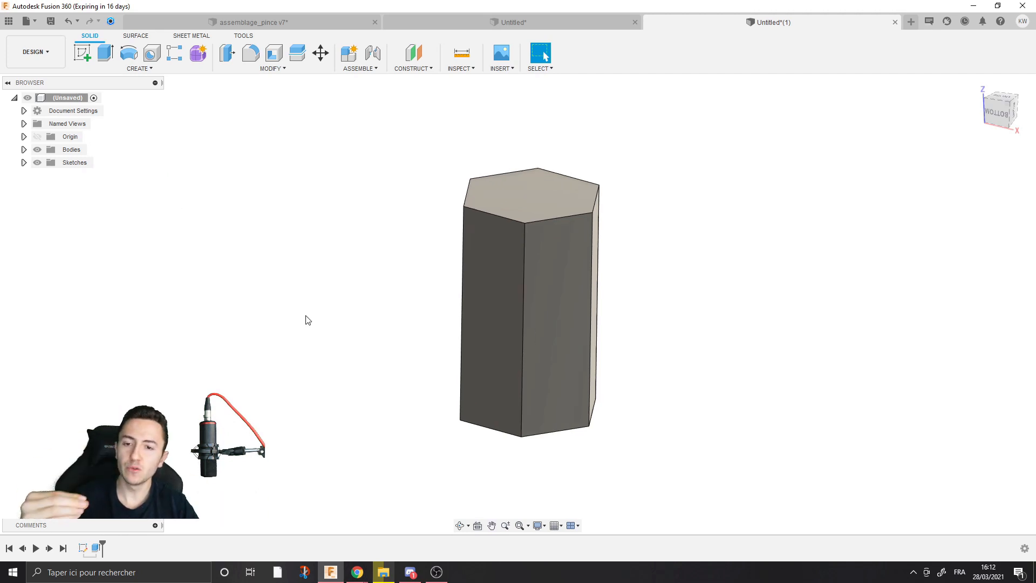
Step: Switch to the assemblage_pince v7 design, move the tête_de_mort head slightly down the screw, and review the component tree
left_click(236, 23)
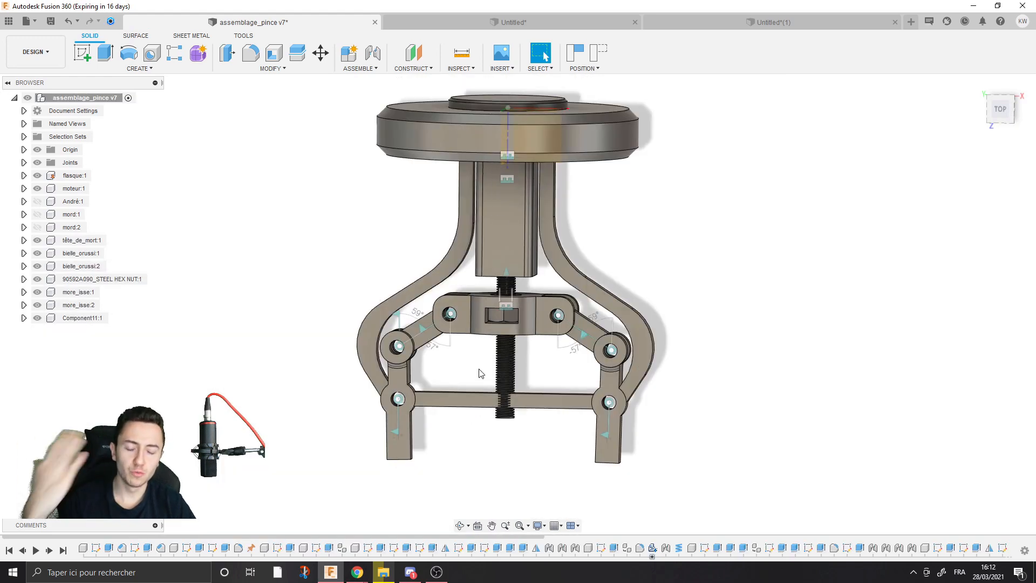
left_click_drag(539, 319, 536, 326)
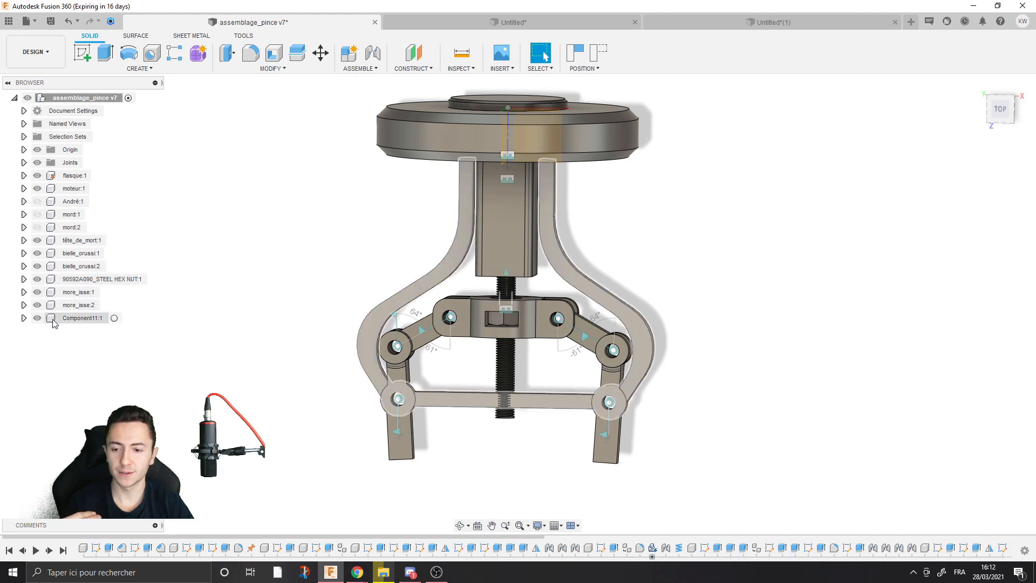
left_click(14, 98)
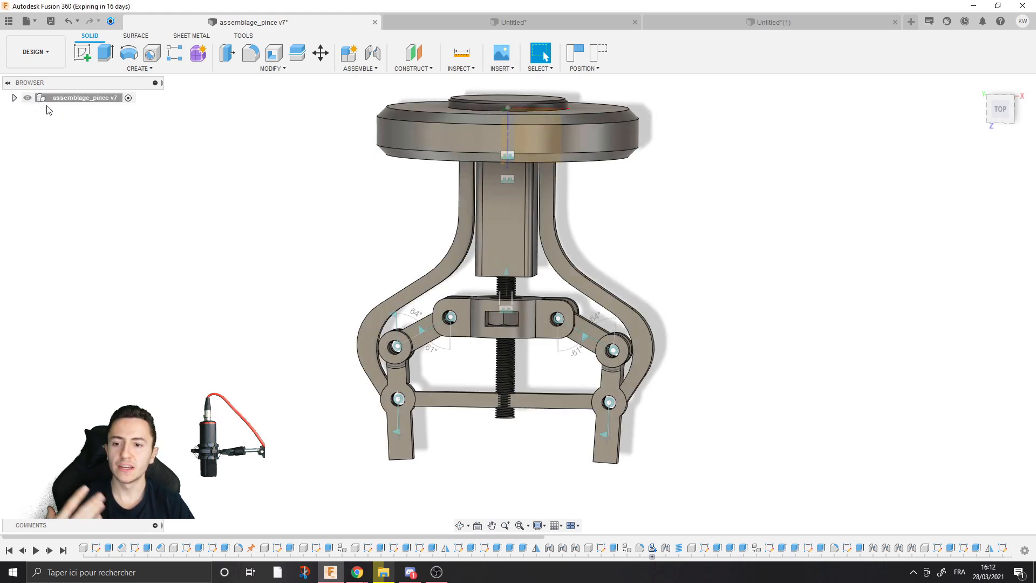
left_click(14, 97)
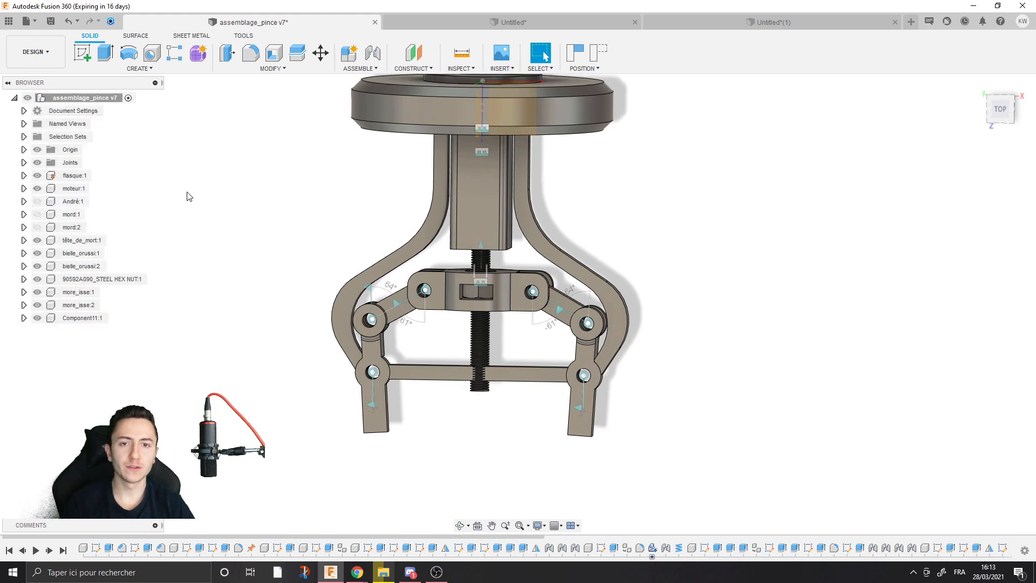
Step: Expand the tête_de_mort:1 component and examine its own Origin, Bodies and Sketches contents
left_click(24, 240)
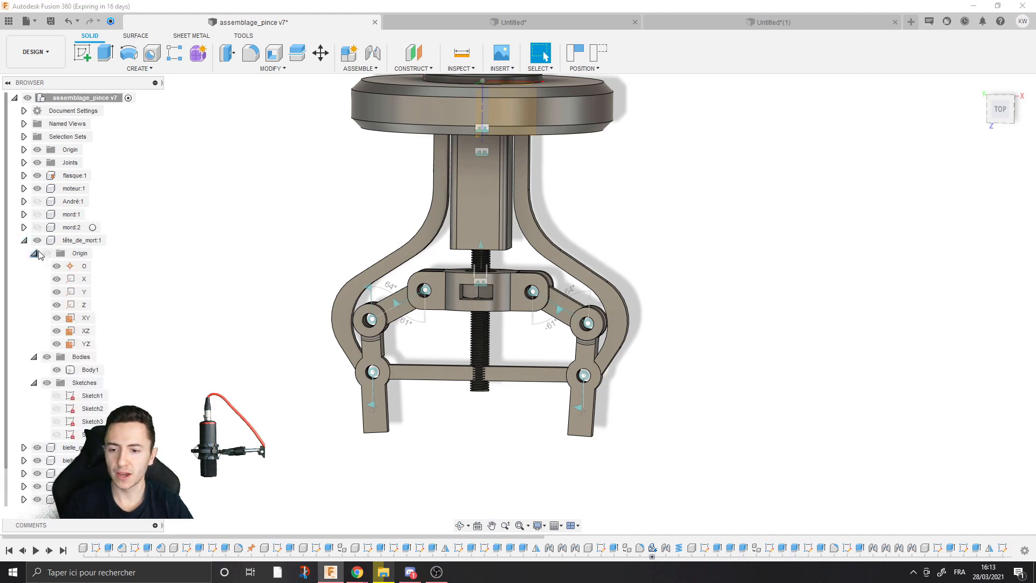
left_click(49, 241)
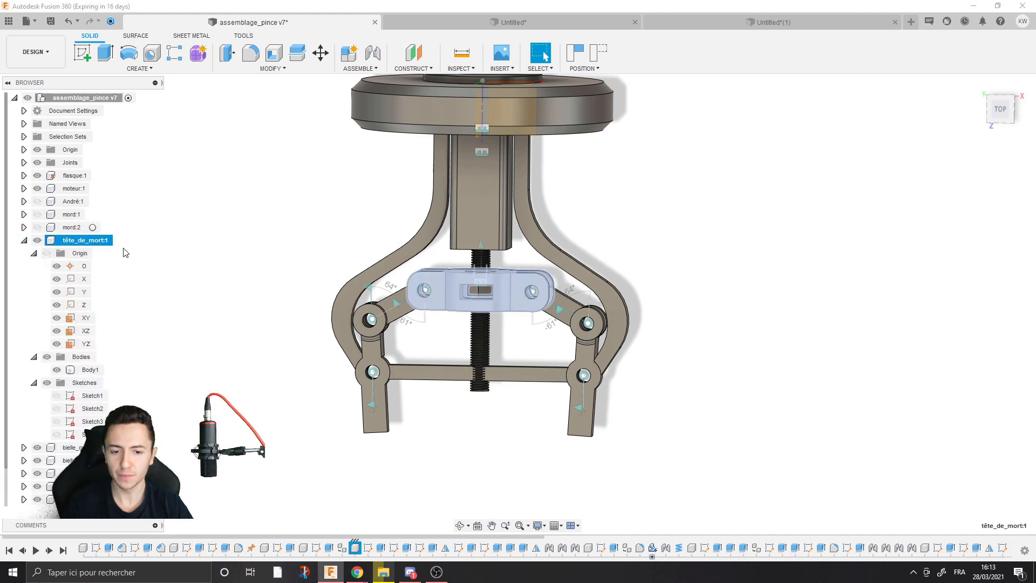
left_click(158, 286)
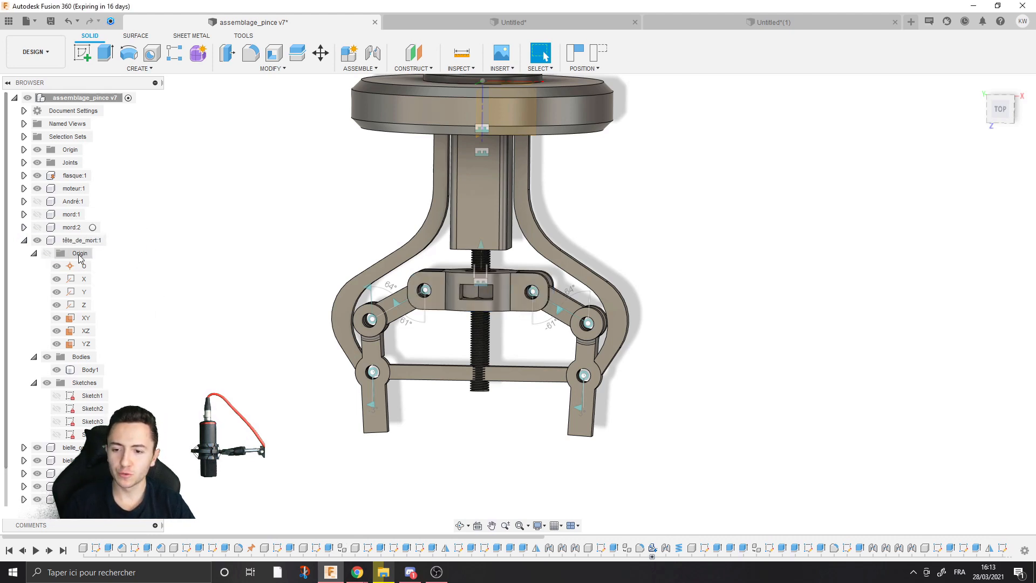
left_click(80, 253)
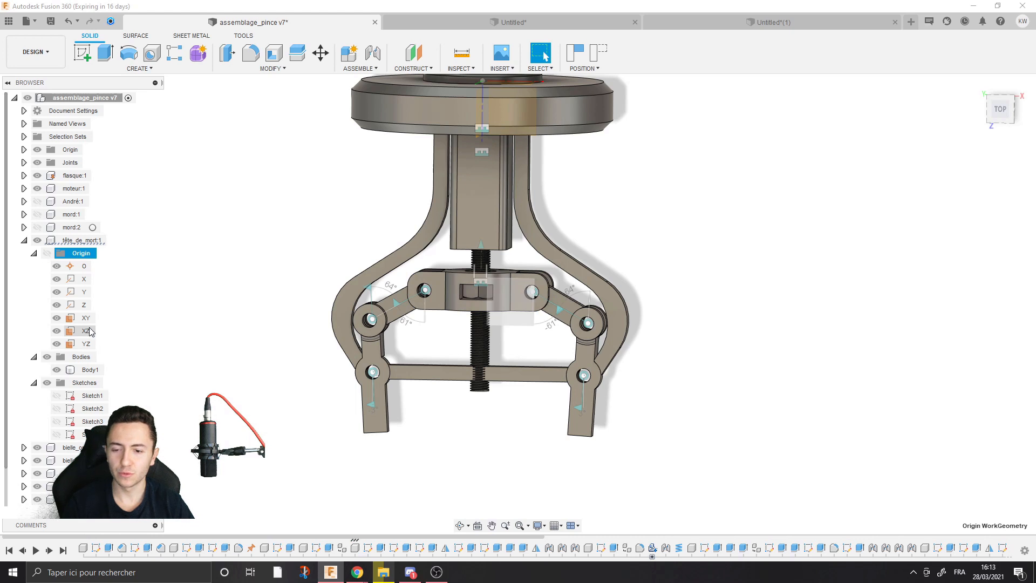
scroll(88, 344, "down", 1)
left_click(90, 357)
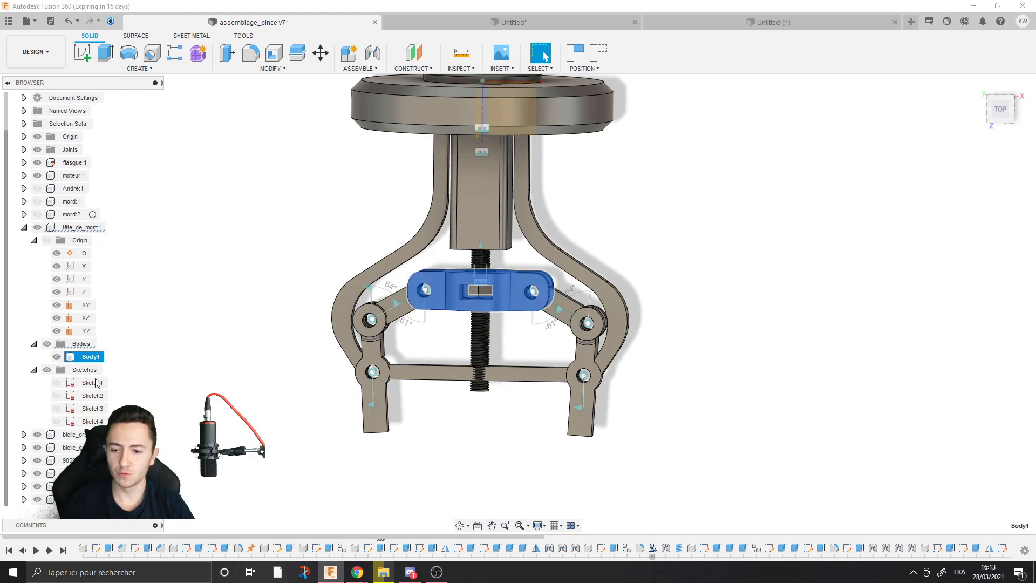
left_click(93, 395)
key("Escape")
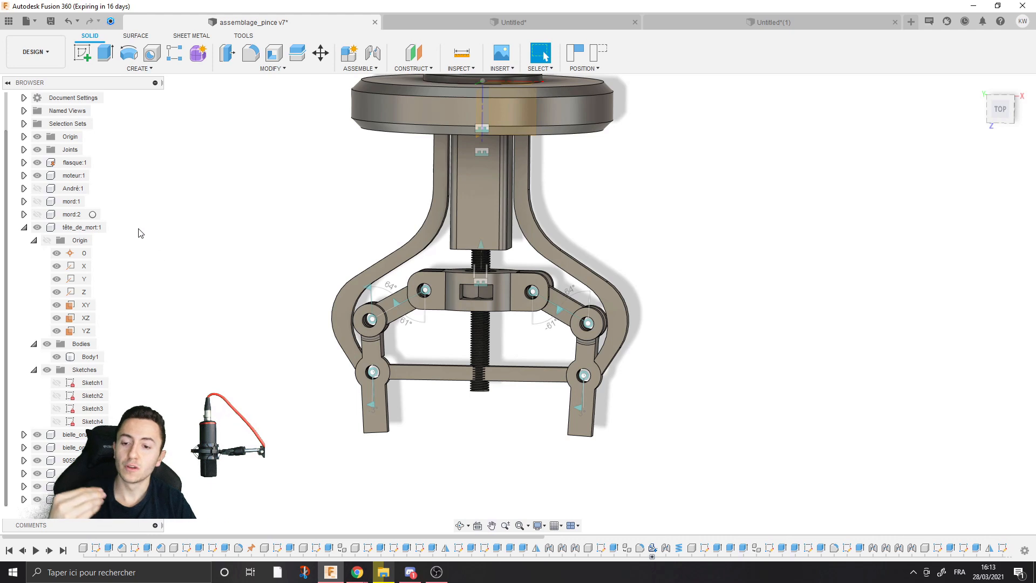
Step: Highlight the tête_de_mort:1 component and its Body1 in turn to compare the component with the body
left_click(97, 227)
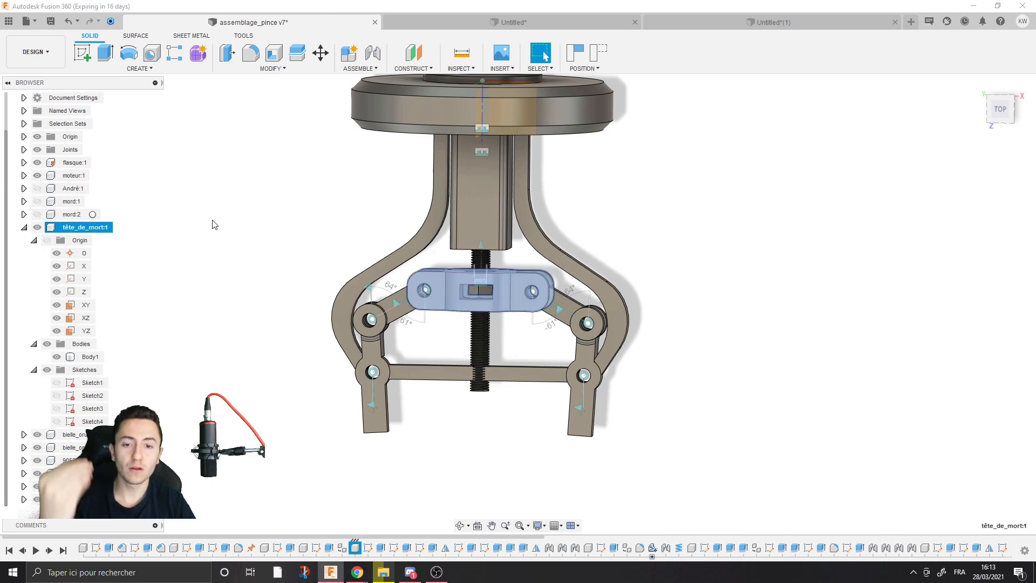
left_click(132, 225)
left_click(90, 357)
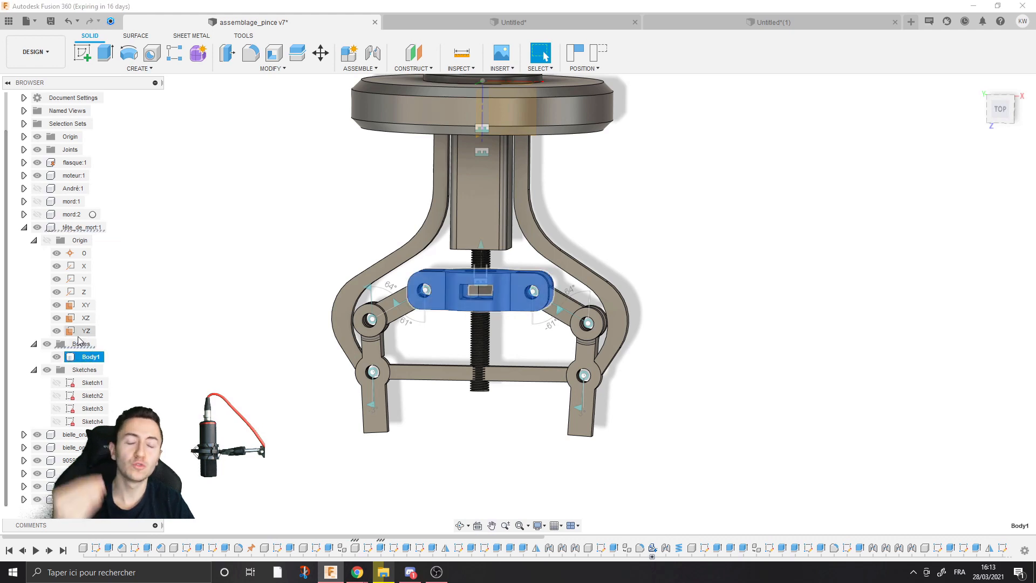
left_click(122, 340)
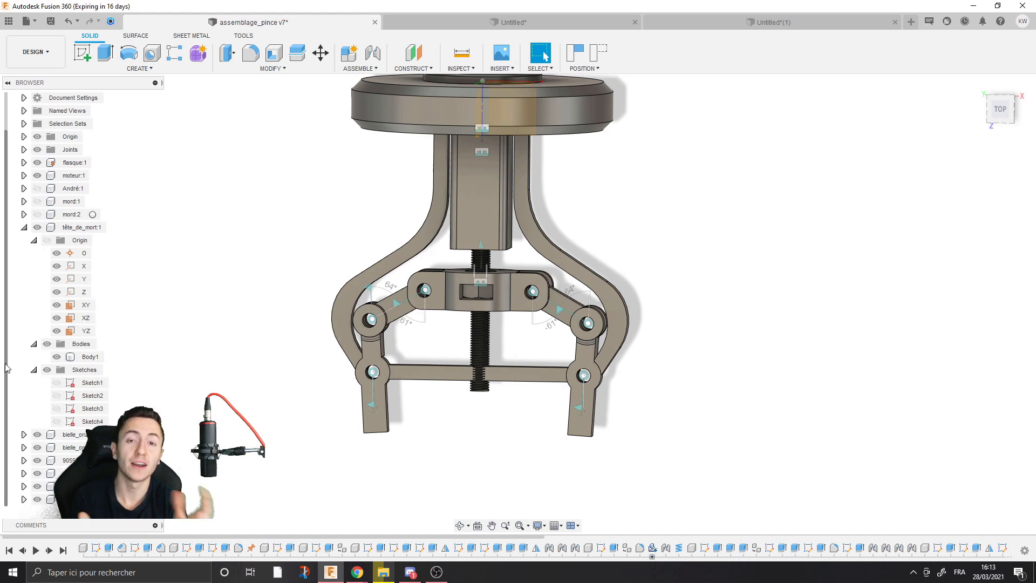
Step: Slide the tête_de_mort head along the screw to see how the gripper linkage and jaws follow its motion
scroll(486, 278, "up", 5)
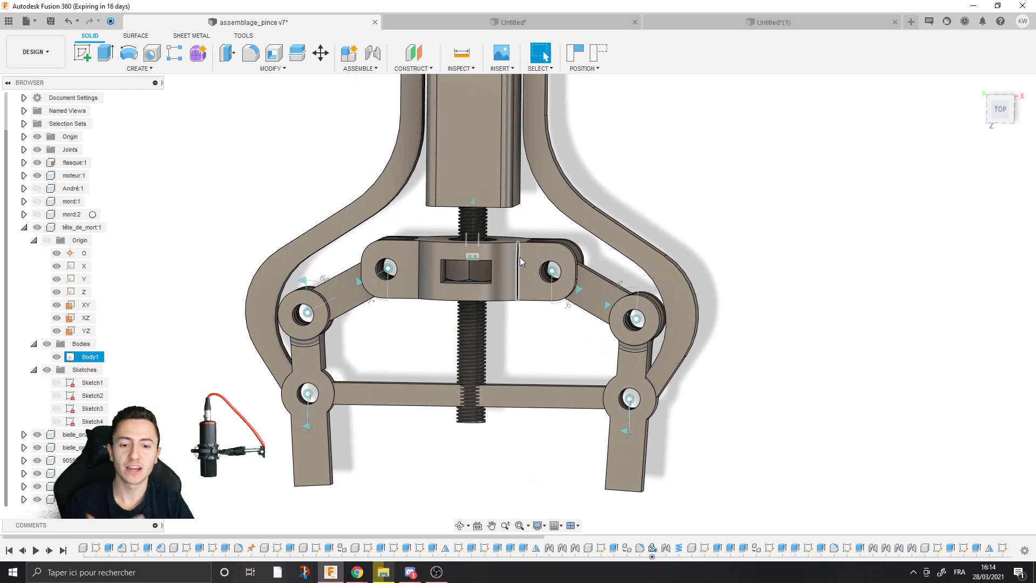
left_click_drag(518, 271, 500, 225)
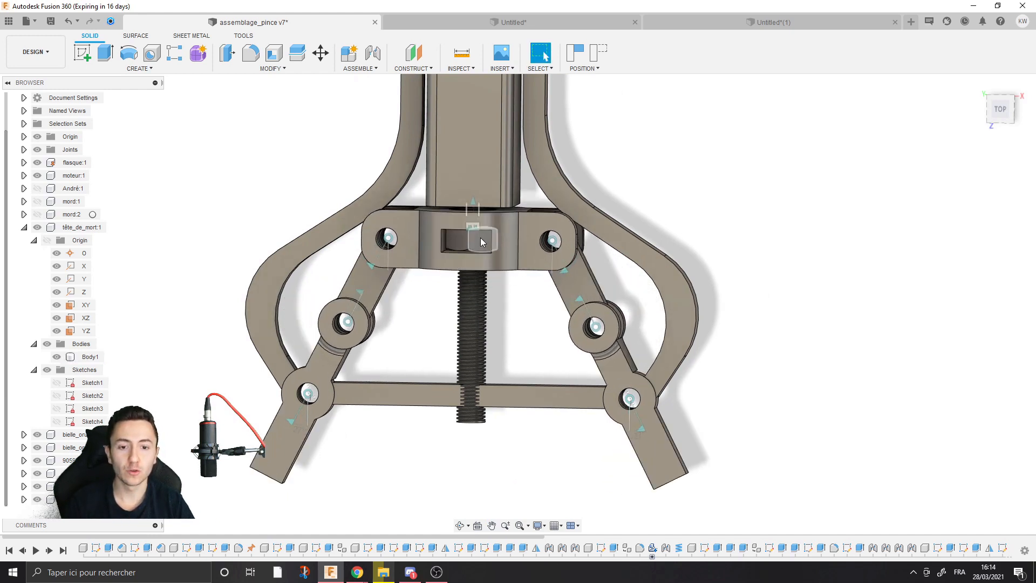
left_click(84, 306)
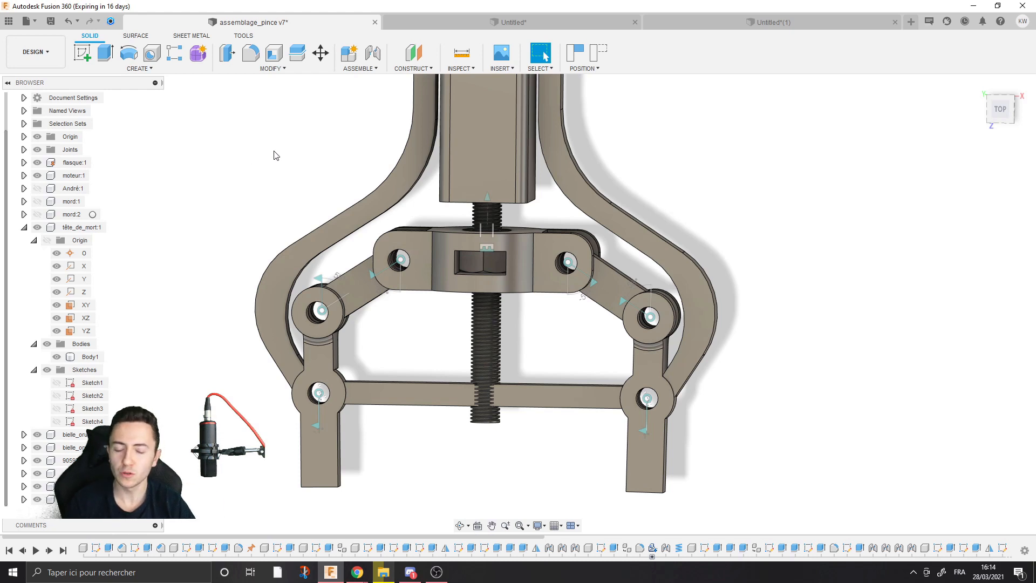
Step: Activate the tête_de_mort:1 component and review its own isolated timeline
left_click(35, 241)
left_click(86, 246)
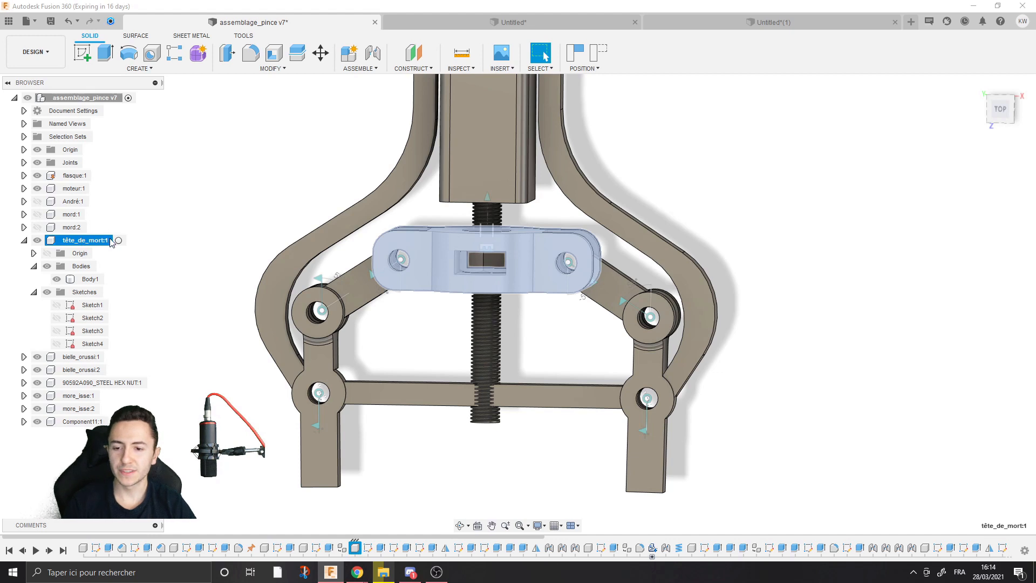
right_click(84, 246)
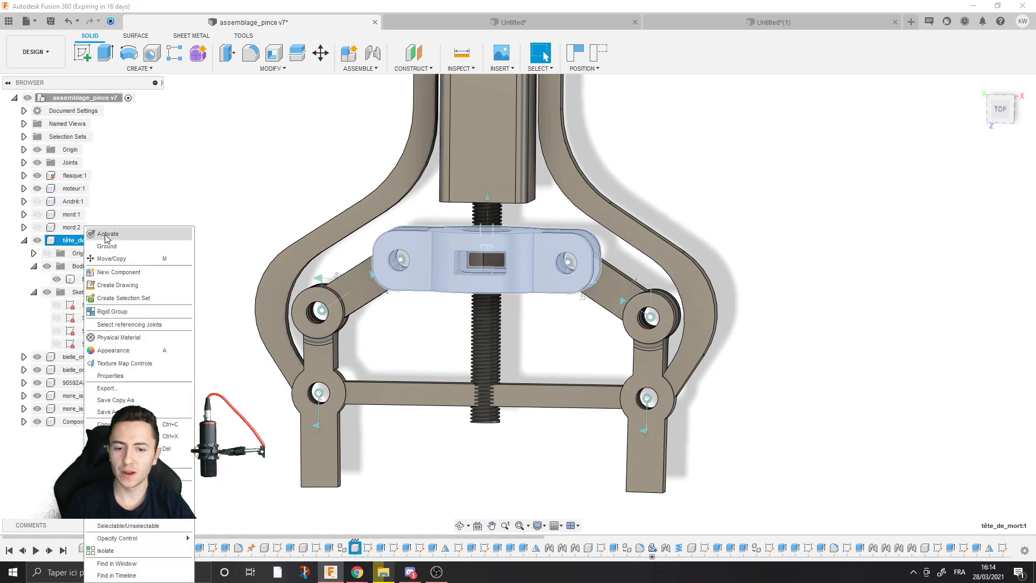
left_click(106, 235)
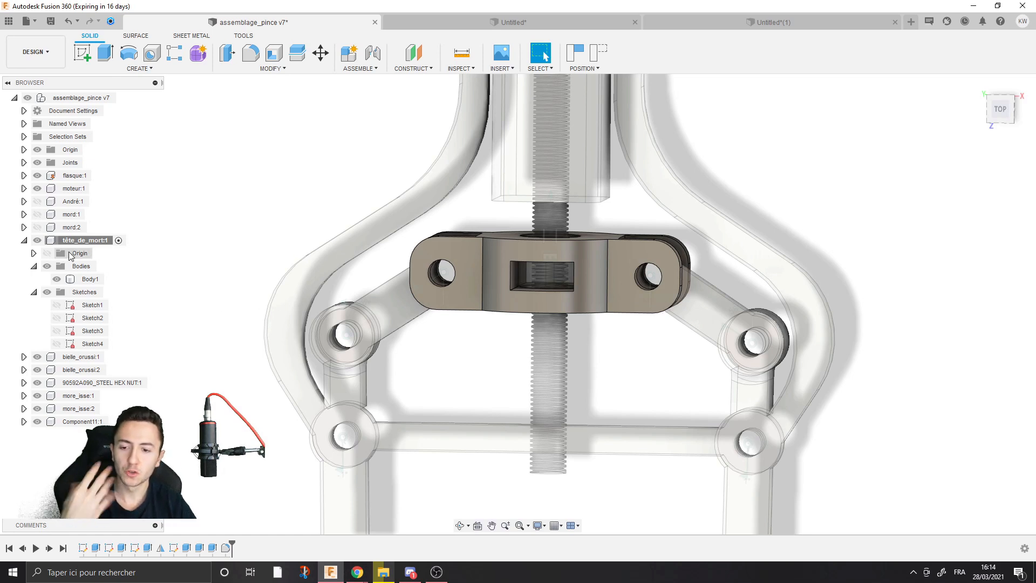
middle_click_drag(278, 190, 247, 171)
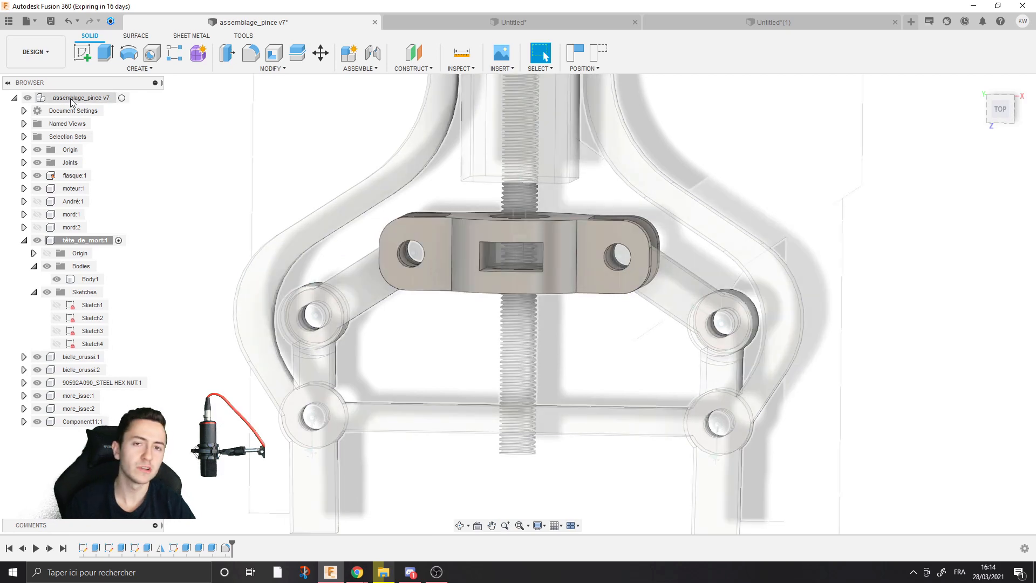
scroll(418, 256, "up", 3)
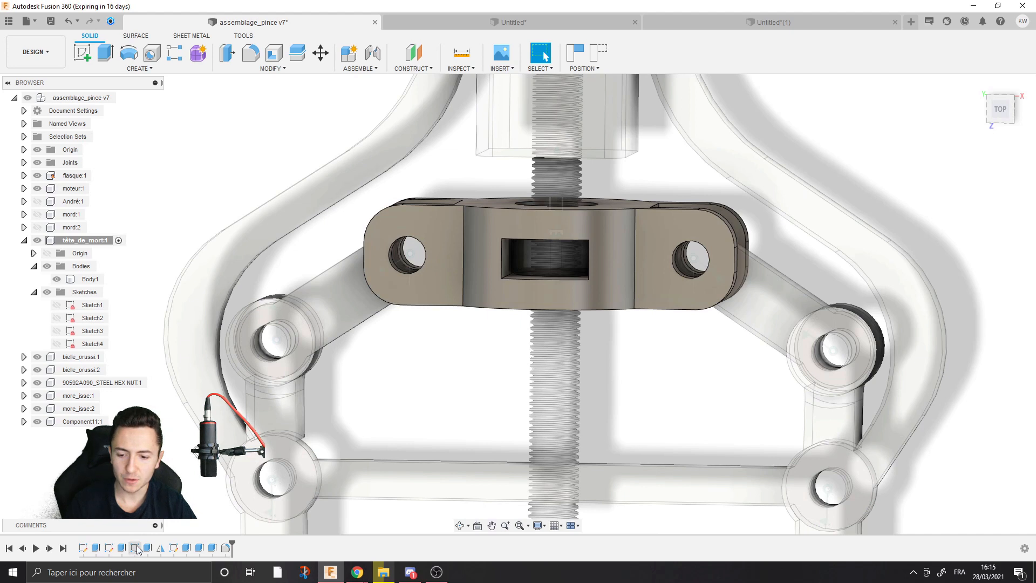
Step: Expand the Origin folder of the active tête_de_mort:1 component and show its origin point, axes and planes
middle_click_drag(142, 267, 127, 330)
left_click(34, 254)
left_click(48, 253)
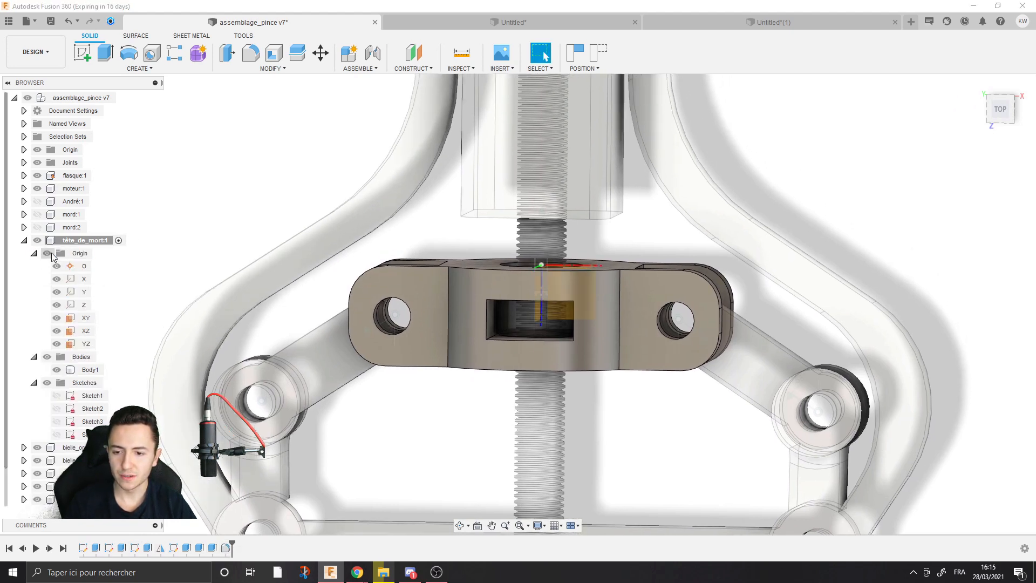
Step: Examine the tête_de_mort component's own origin in the model and compare it with the assembly origin at the flange
middle_click_drag(304, 236, 301, 287)
scroll(423, 308, "down", 1)
scroll(551, 334, "up", 5)
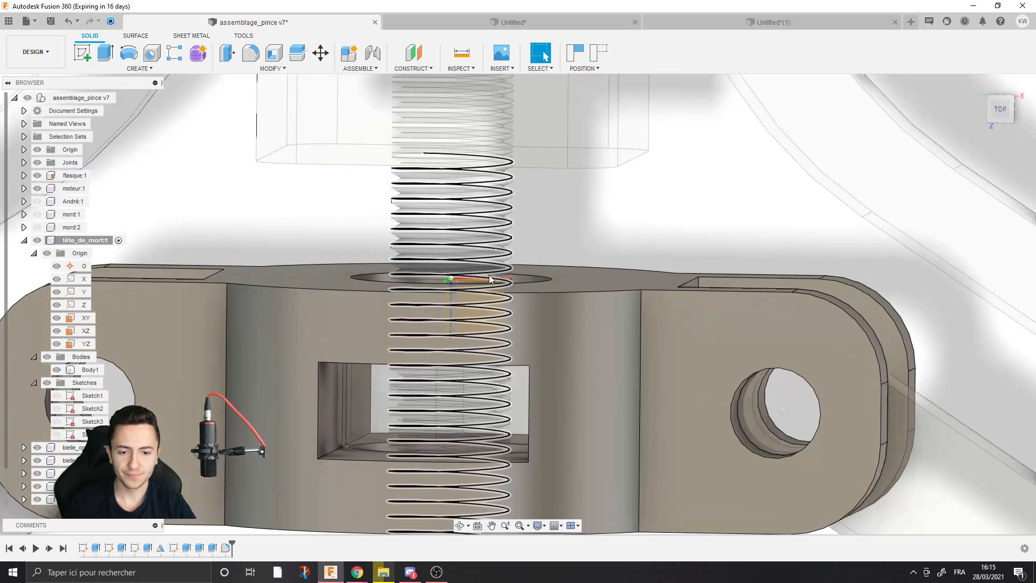
scroll(490, 279, "down", 4)
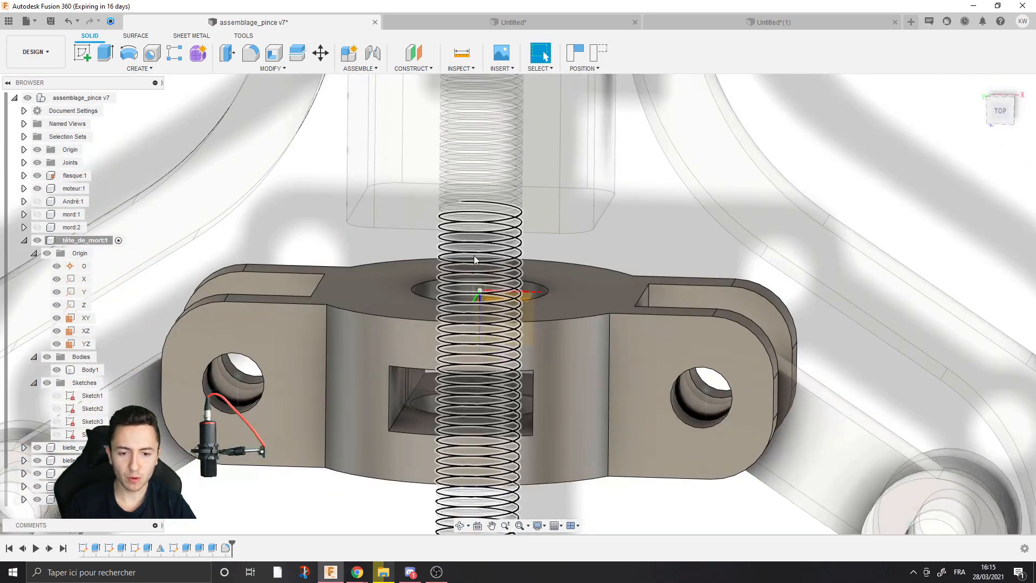
scroll(318, 250, "down", 2)
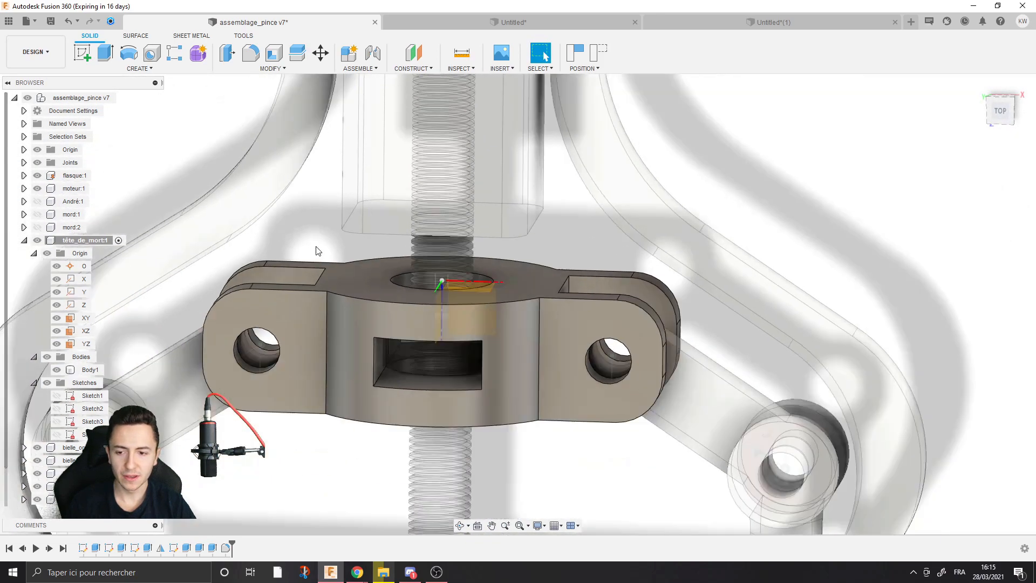
scroll(317, 250, "down", 2)
scroll(261, 273, "down", 2)
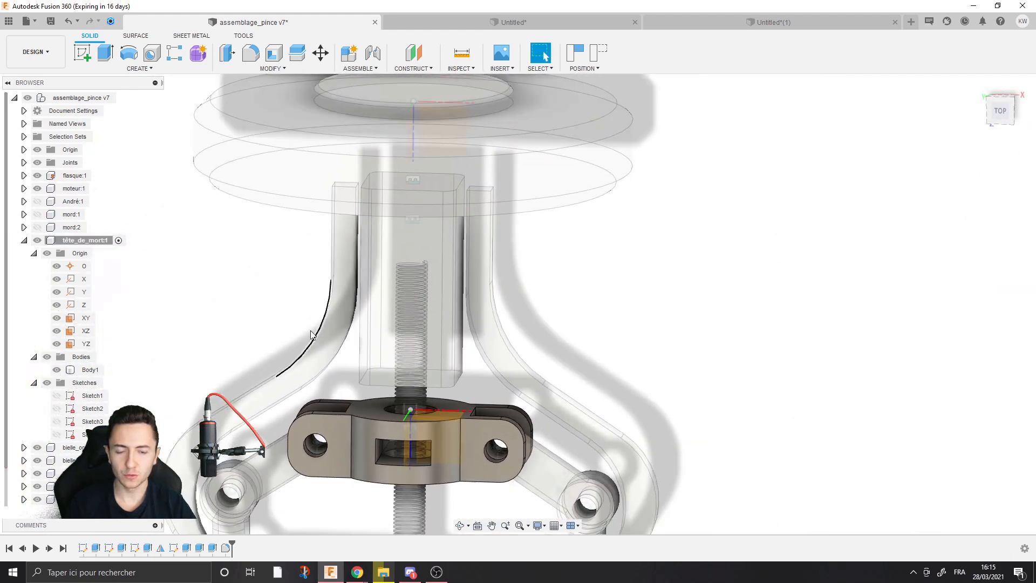
scroll(463, 179, "up", 4)
scroll(366, 308, "up", 2)
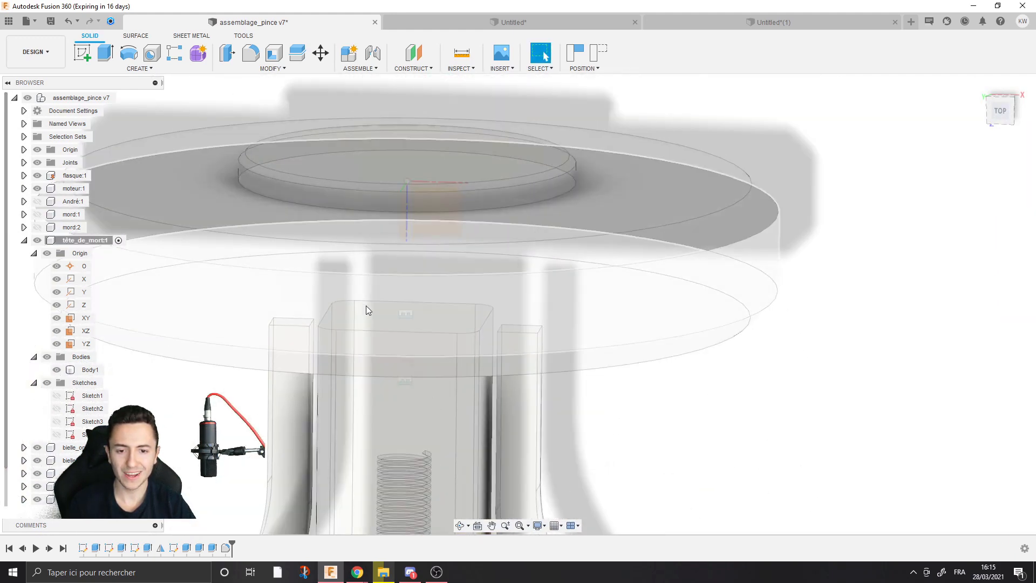
scroll(366, 311, "down", 3)
scroll(451, 364, "up", 2)
scroll(471, 312, "down", 2)
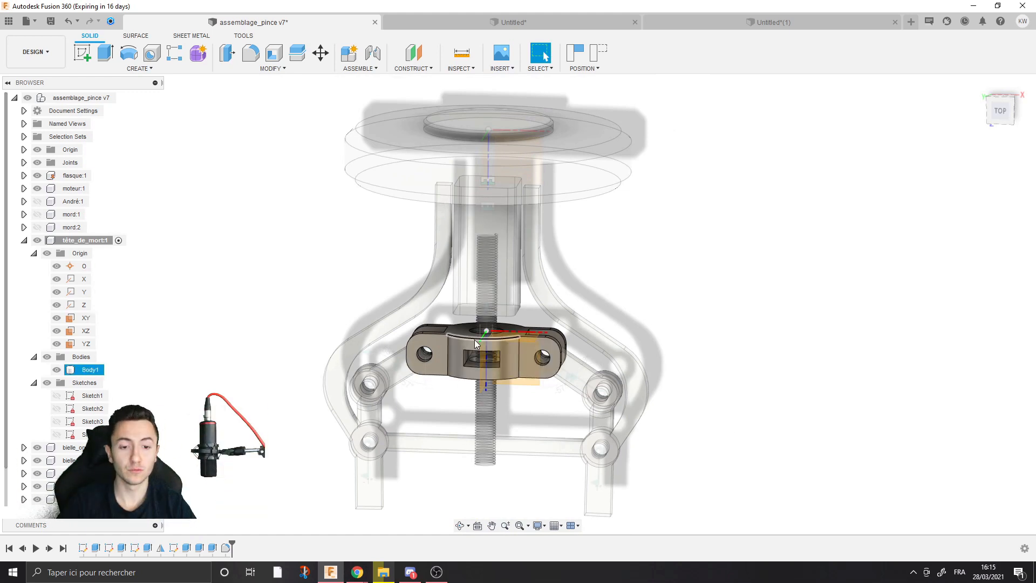
scroll(486, 348, "up", 3)
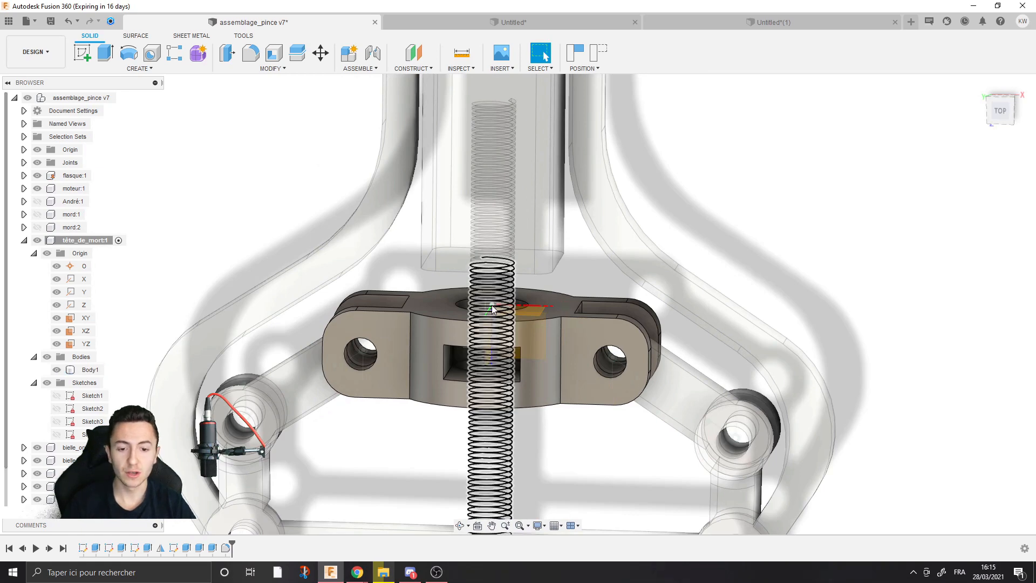
scroll(549, 364, "up", 3)
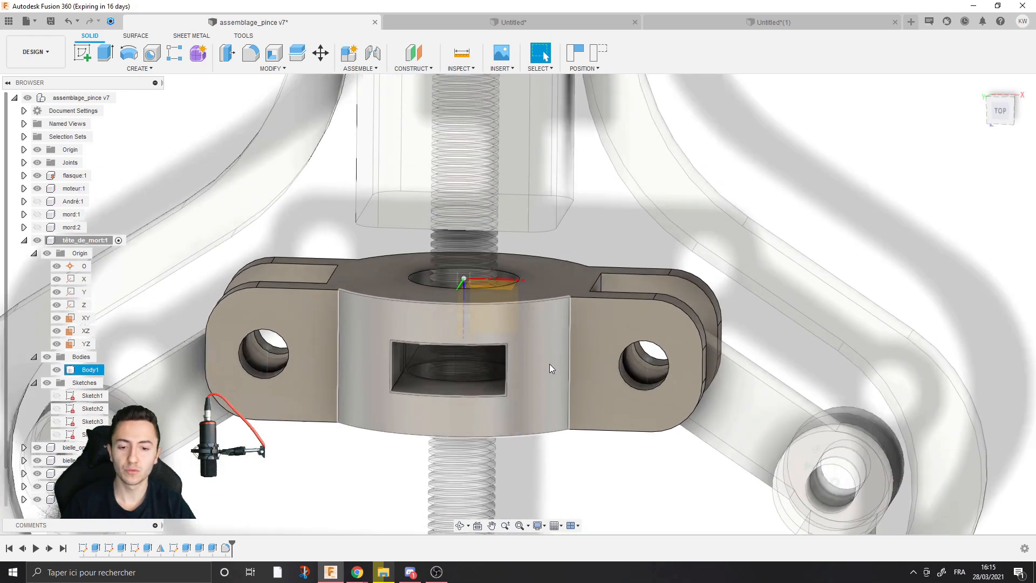
Step: Reactivate the assemblage_pince v7 root component so the whole gripper assembly is editable
right_click(81, 241)
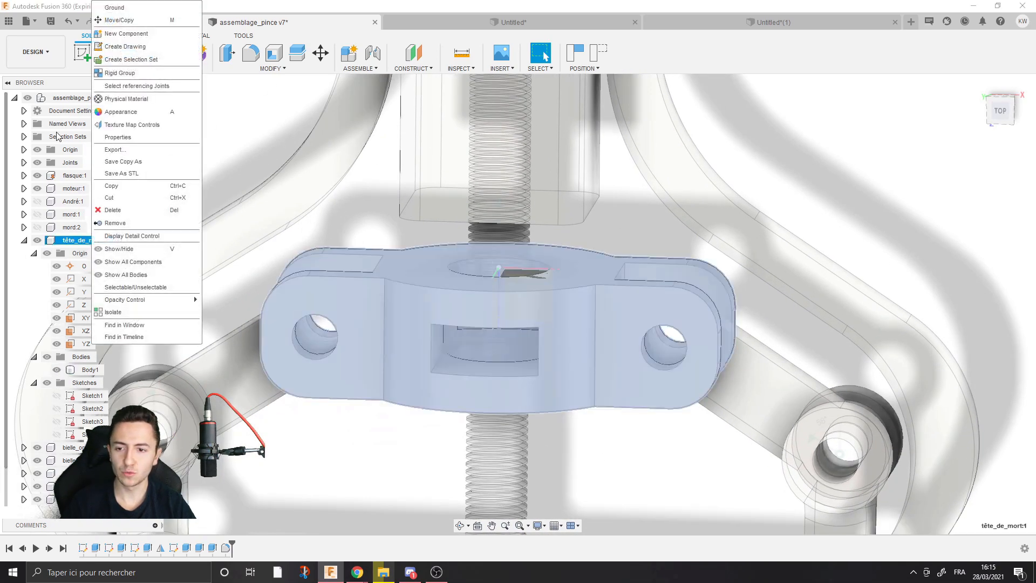
left_click(240, 94)
right_click(80, 100)
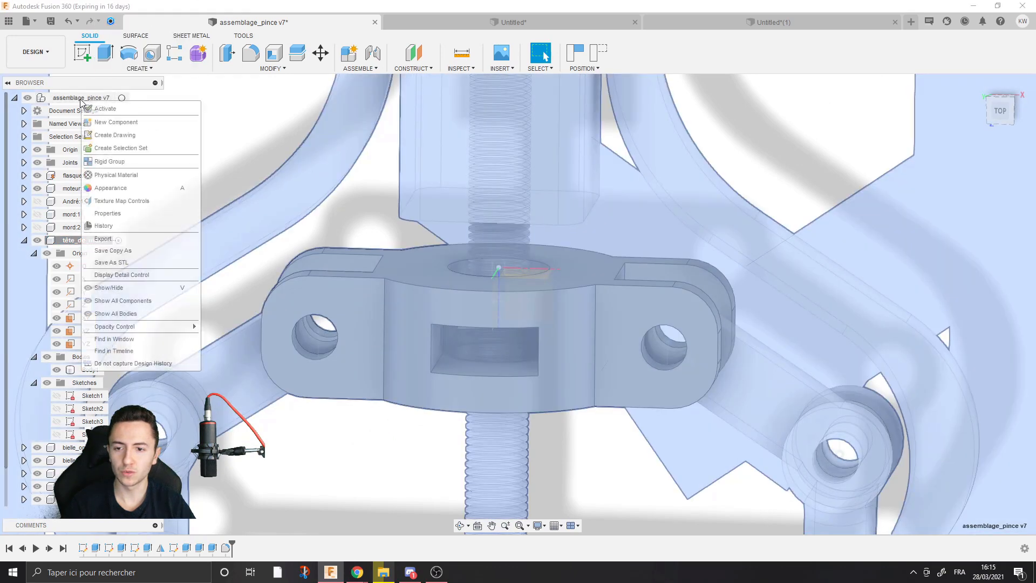
left_click(108, 109)
scroll(313, 212, "down", 5)
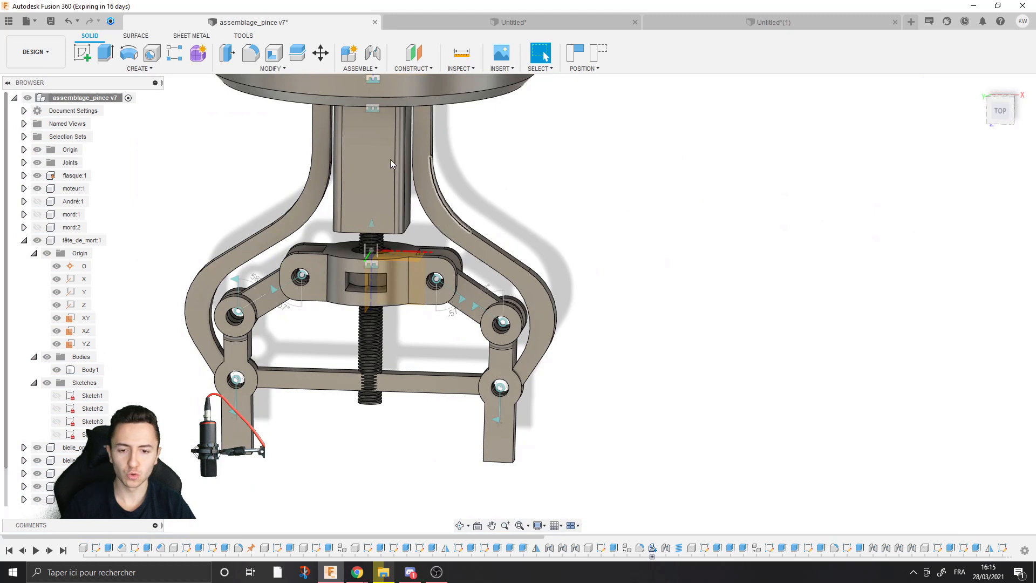
Step: Activate the tête_de_mort:1 component again and inspect its part against the transparent surrounding assembly
right_click(86, 246)
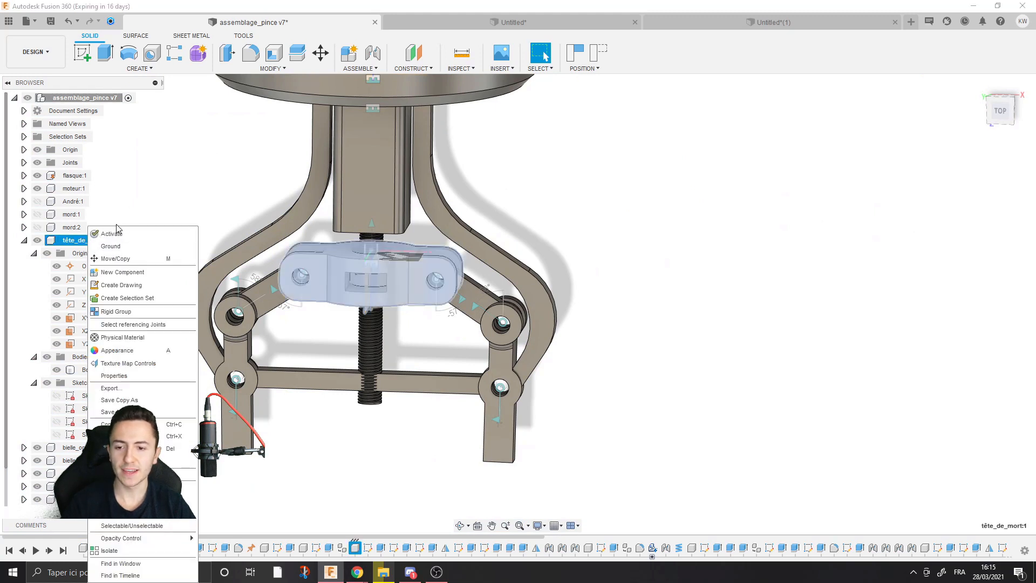
left_click(118, 234)
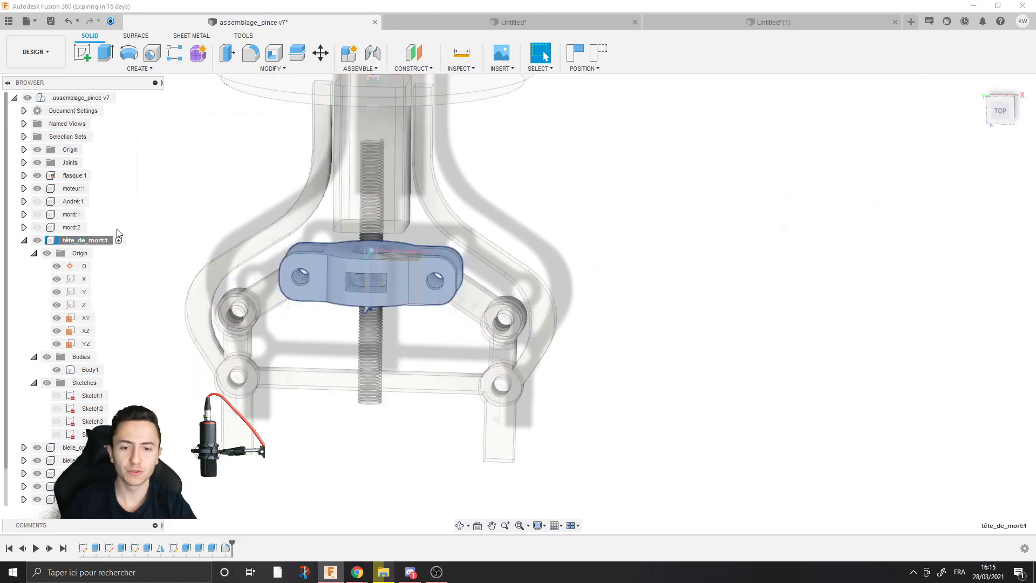
left_click(206, 195)
scroll(206, 195, "up", 2)
scroll(455, 280, "up", 4)
scroll(455, 280, "down", 2)
middle_click_drag(396, 237, 392, 169)
scroll(377, 189, "up", 3)
scroll(523, 248, "down", 2)
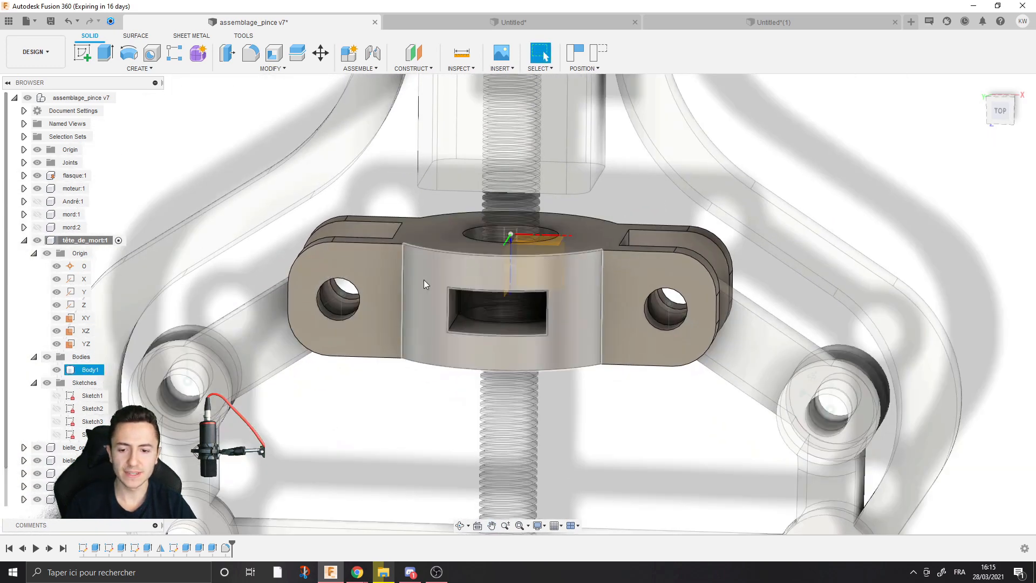
Step: Collapse and re-expand the assemblage_pince v7 root component to view the assembly as a single component
scroll(513, 367, "down", 2)
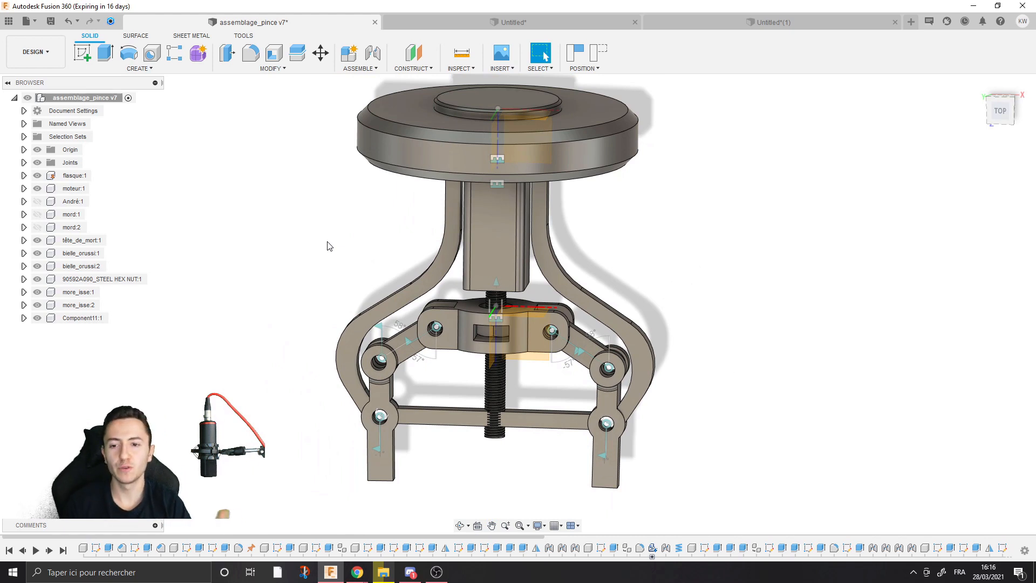
left_click(14, 98)
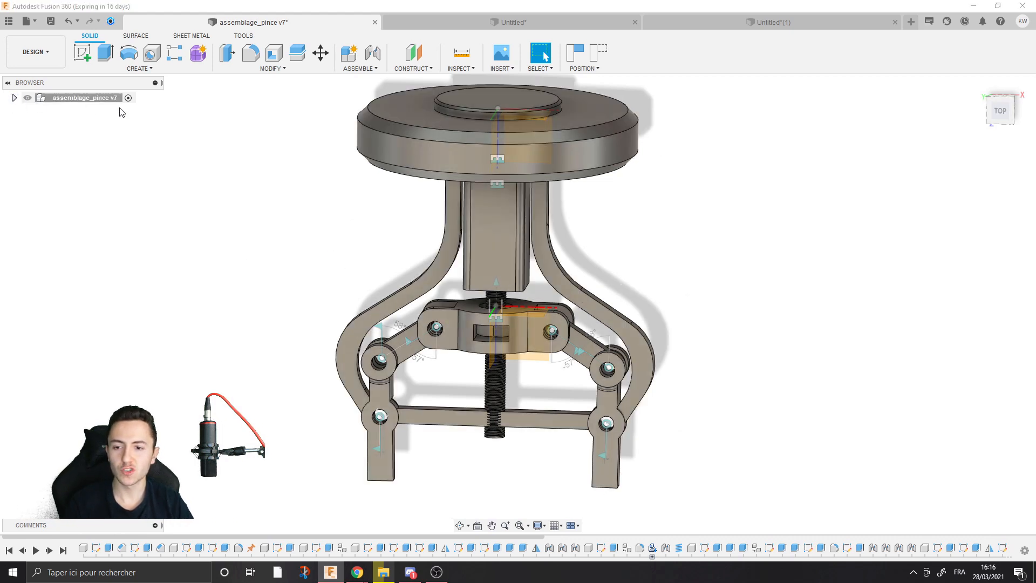
left_click(14, 98)
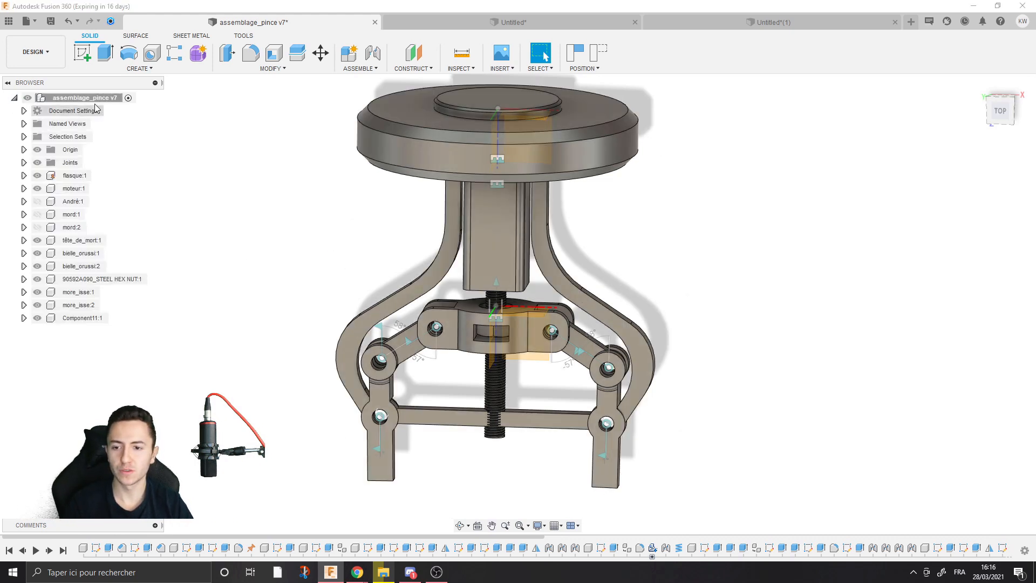
Step: Open the project's data list and browse its saved designs and folders
left_click(8, 21)
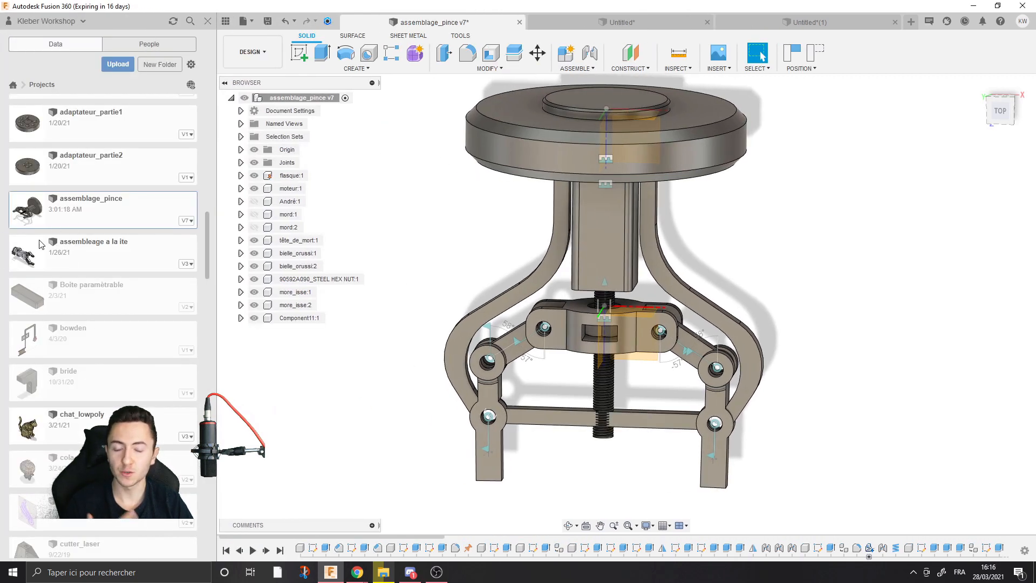
scroll(78, 252, "up", 5)
scroll(72, 229, "up", 5)
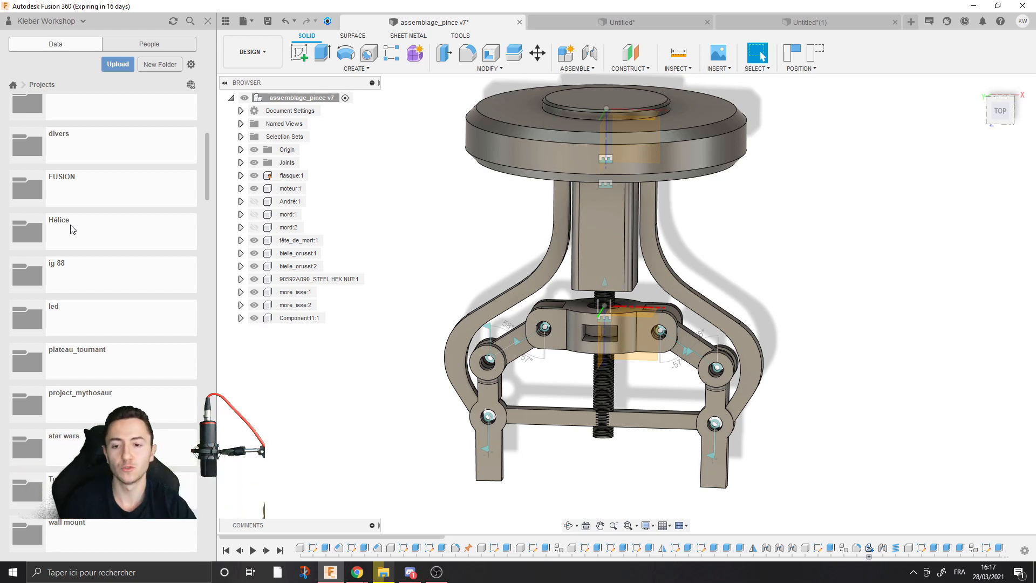
scroll(72, 230, "up", 10)
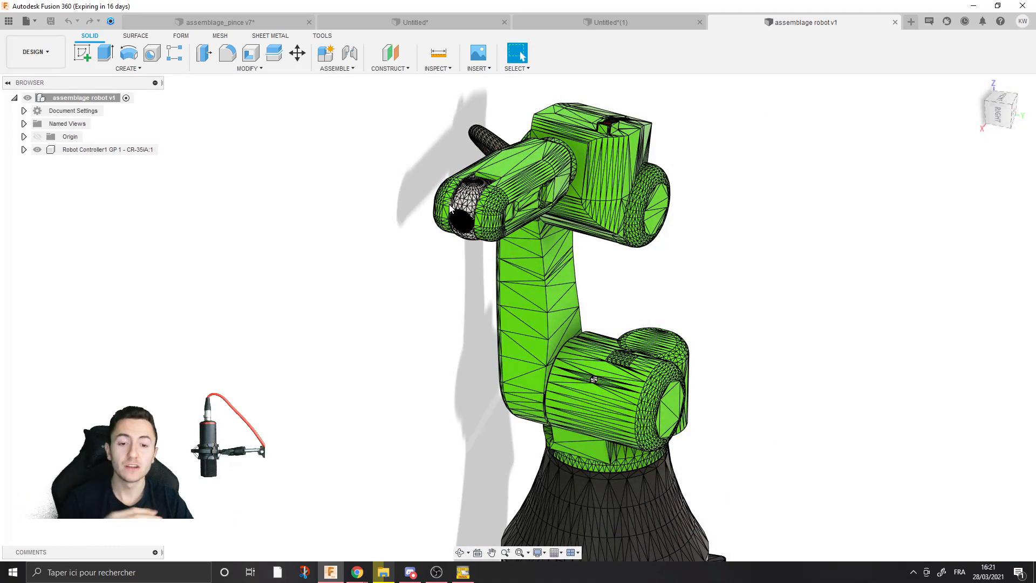
Step: Highlight the Robot Controller1 GP 1 - CR-35iA:1 component in the assemblage robot v1 design
left_click(556, 206)
left_click(625, 278)
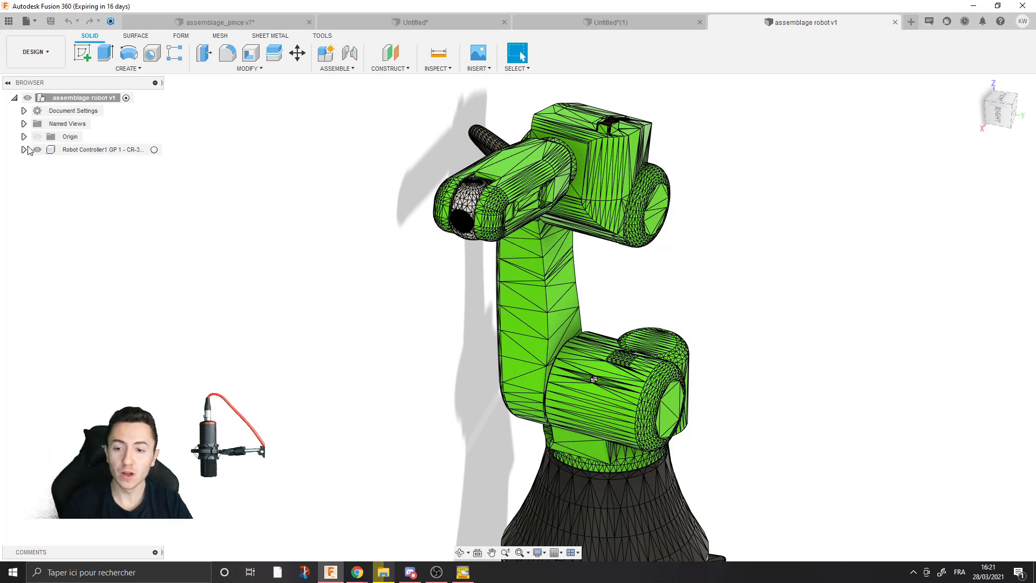
left_click(87, 149)
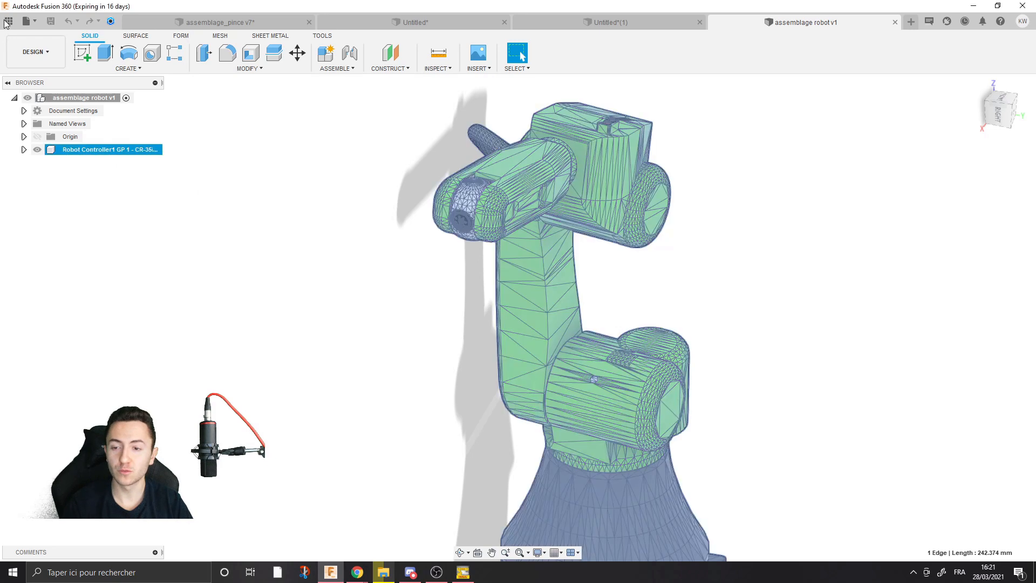
Step: Insert the saved assemblage_pince design into the assemblage robot v1 design as a linked component
middle_click_drag(284, 187, 309, 197)
left_click(10, 23)
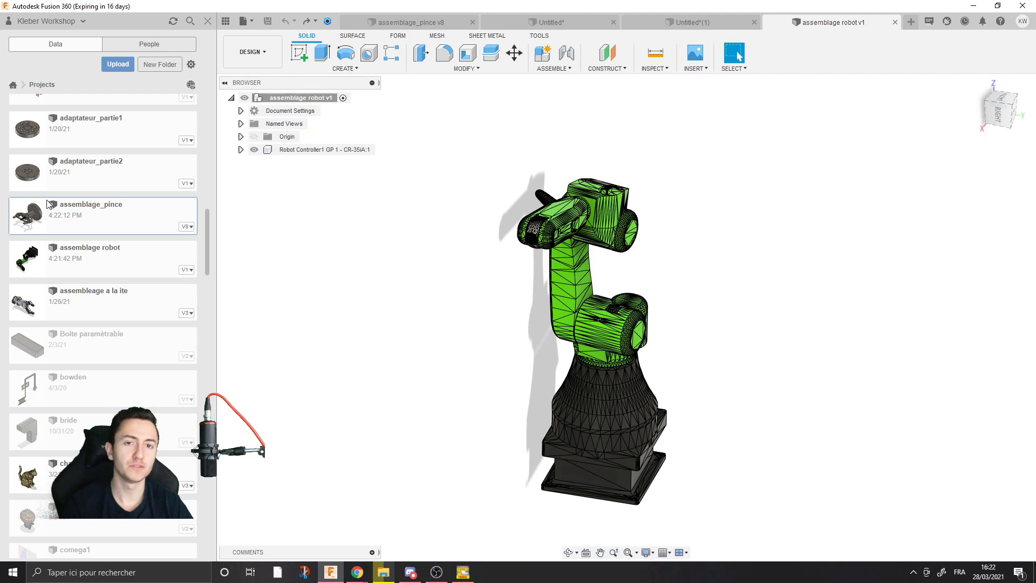
left_click_drag(47, 217, 368, 247)
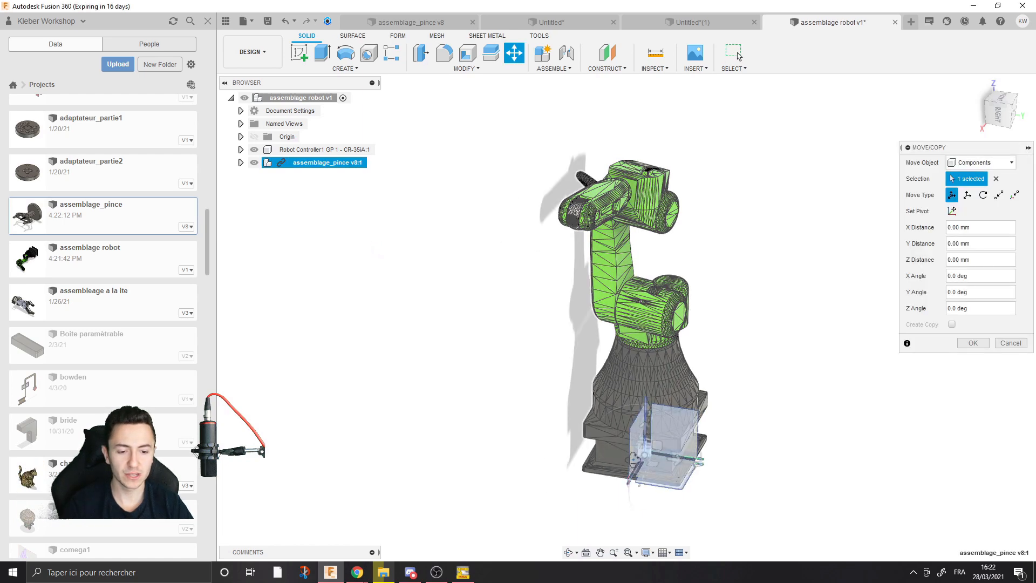
Step: Move the inserted gripper up near the end of the robot arm, shifting it about 1167 mm in X and a further 429 mm in Z
middle_click_drag(631, 431, 660, 483, "shift")
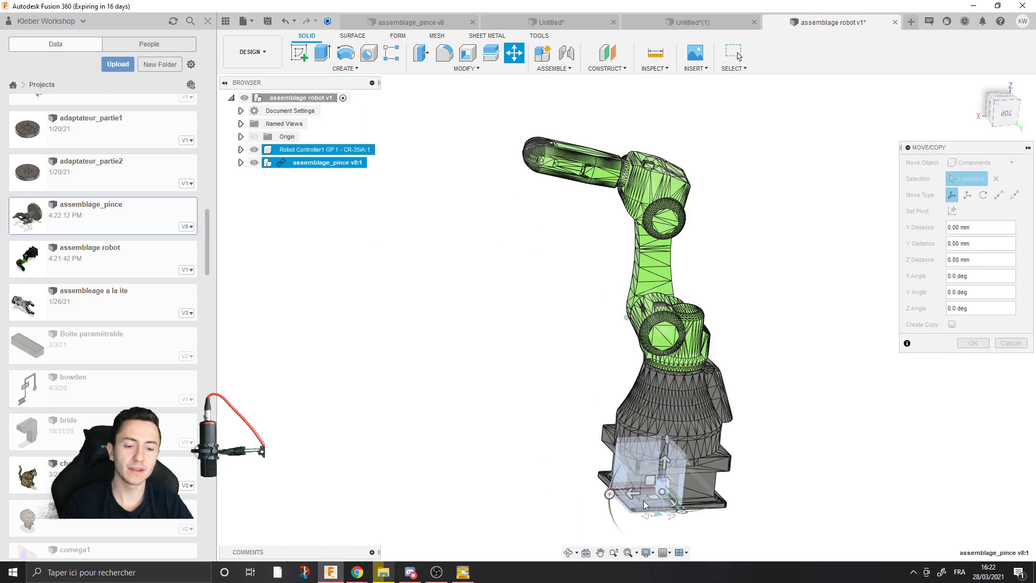
left_click_drag(665, 462, 687, 212)
left_click_drag(656, 246, 487, 252)
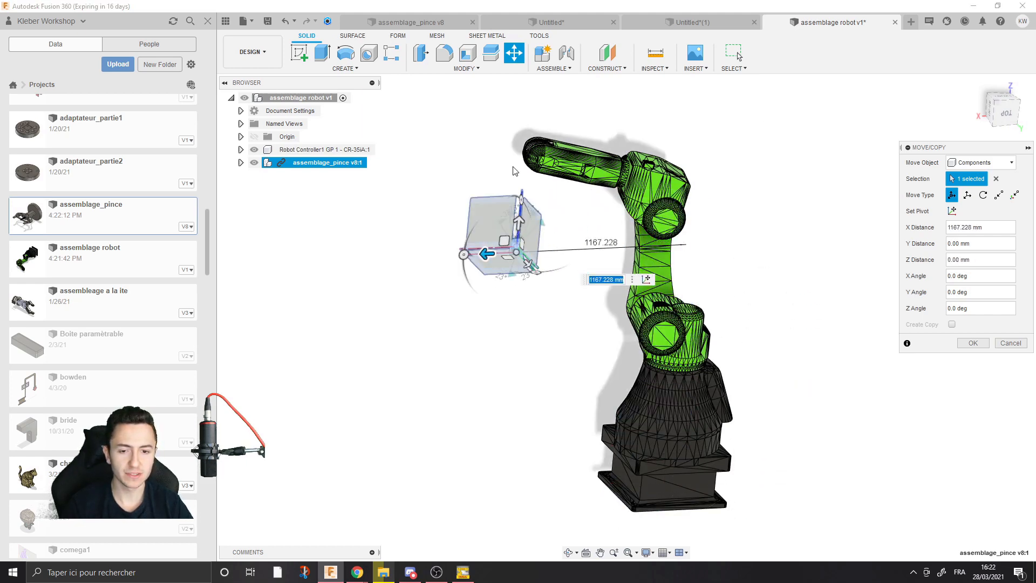
scroll(512, 170, "up", 4)
left_click_drag(523, 298, 477, 135)
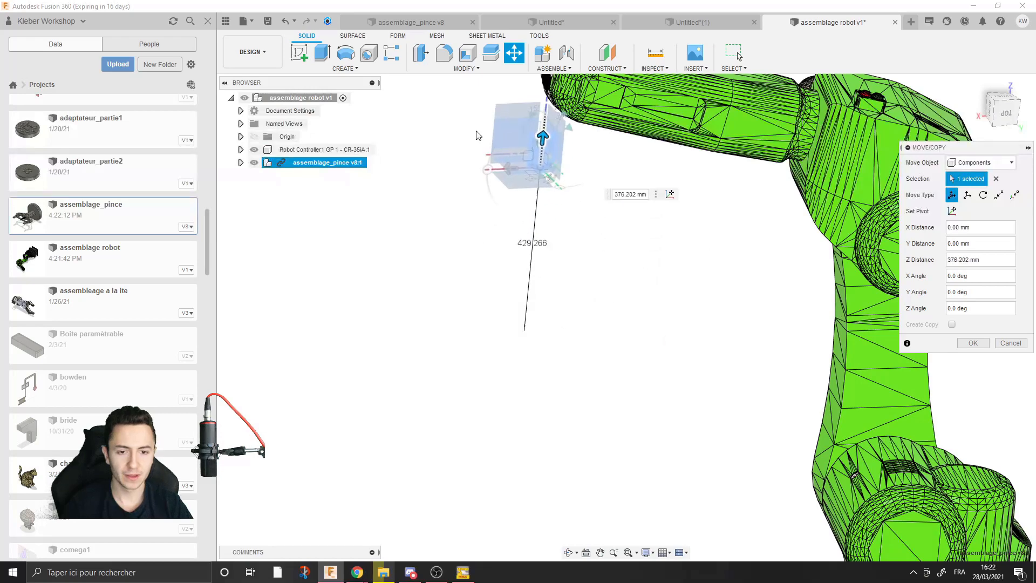
scroll(518, 238, "down", 3)
scroll(574, 239, "up", 6)
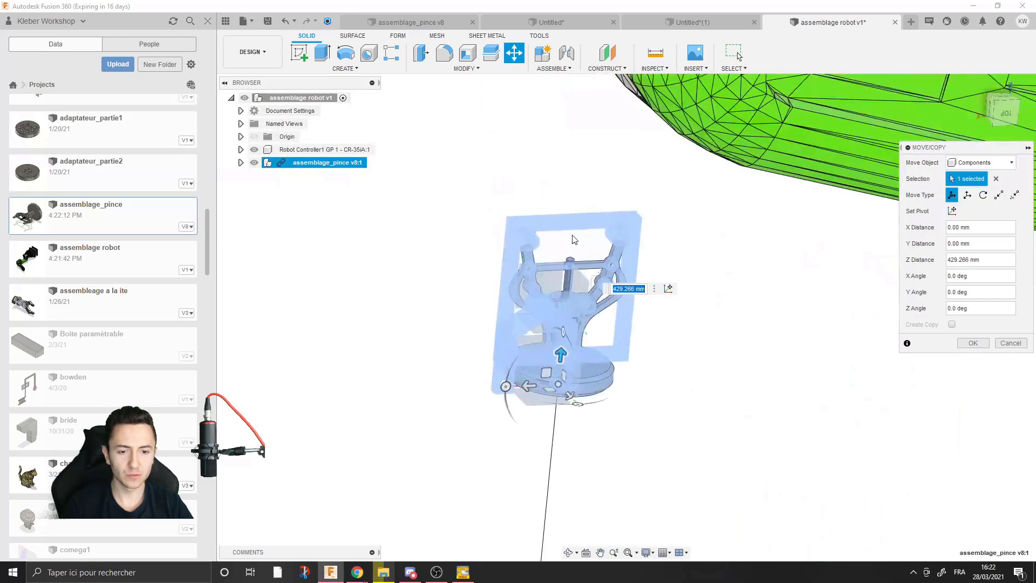
Step: Rotate the gripper so its flange faces the robot arm's wrist, shift it about 37 mm in X, and apply the move
middle_click_drag(574, 239, 601, 246)
scroll(599, 246, "down", 2)
left_click_drag(526, 340, 563, 408)
left_click_drag(563, 349, 550, 92)
middle_click_drag(537, 162, 556, 291)
scroll(541, 284, "down", 2)
left_click_drag(564, 285, 563, 316)
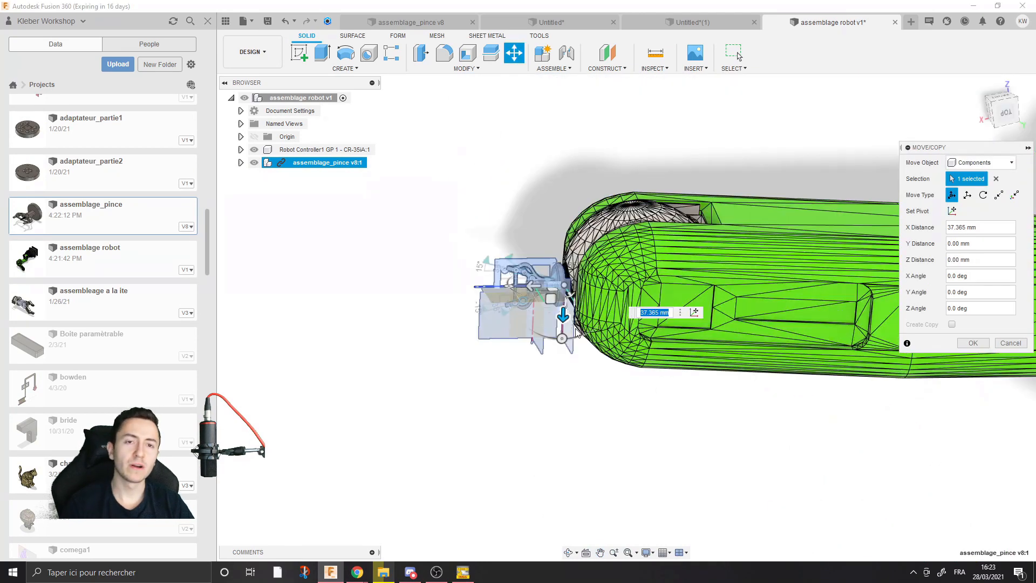
left_click(974, 347)
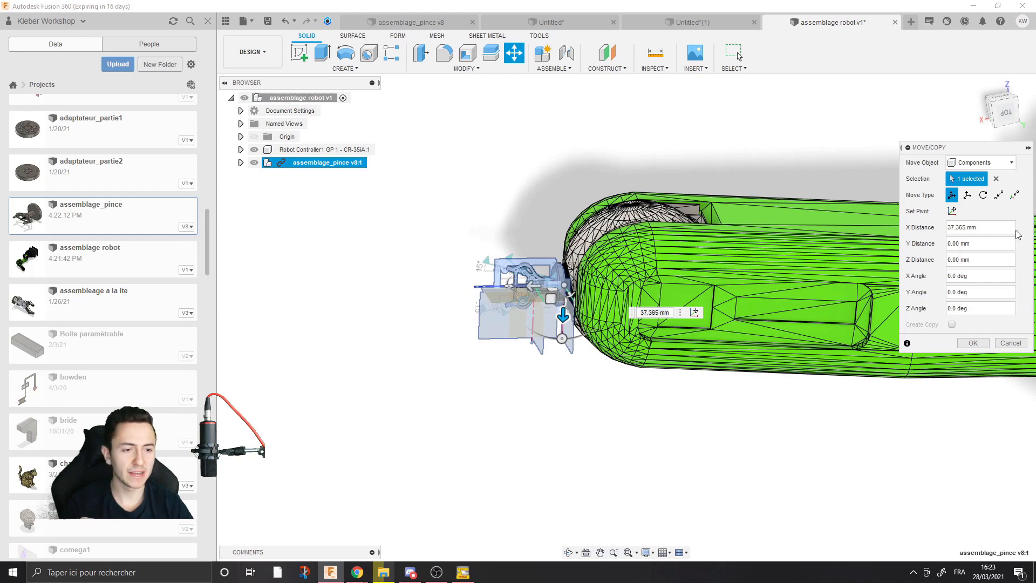
left_click(973, 343)
scroll(559, 238, "up", 3)
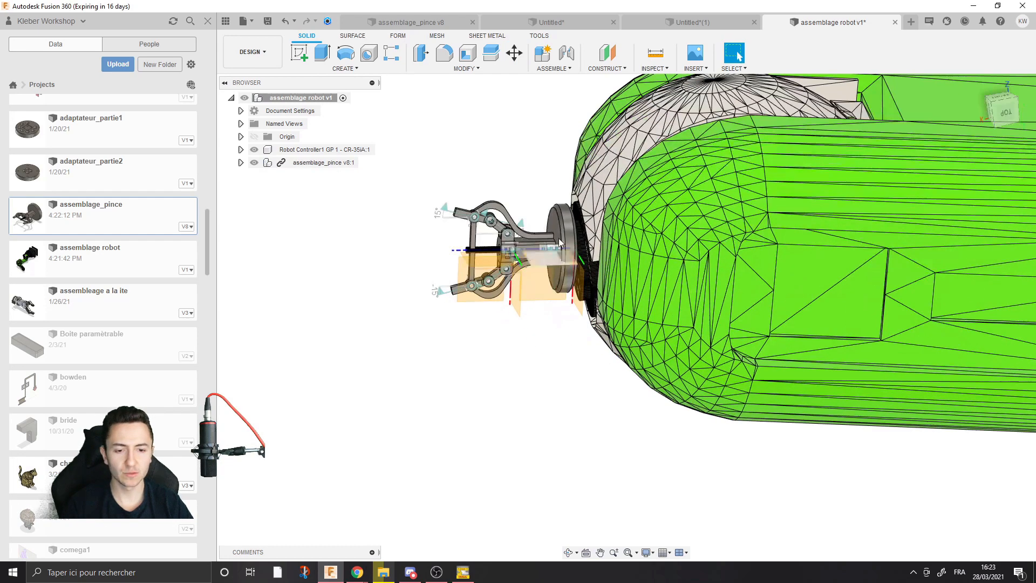
scroll(558, 238, "up", 2)
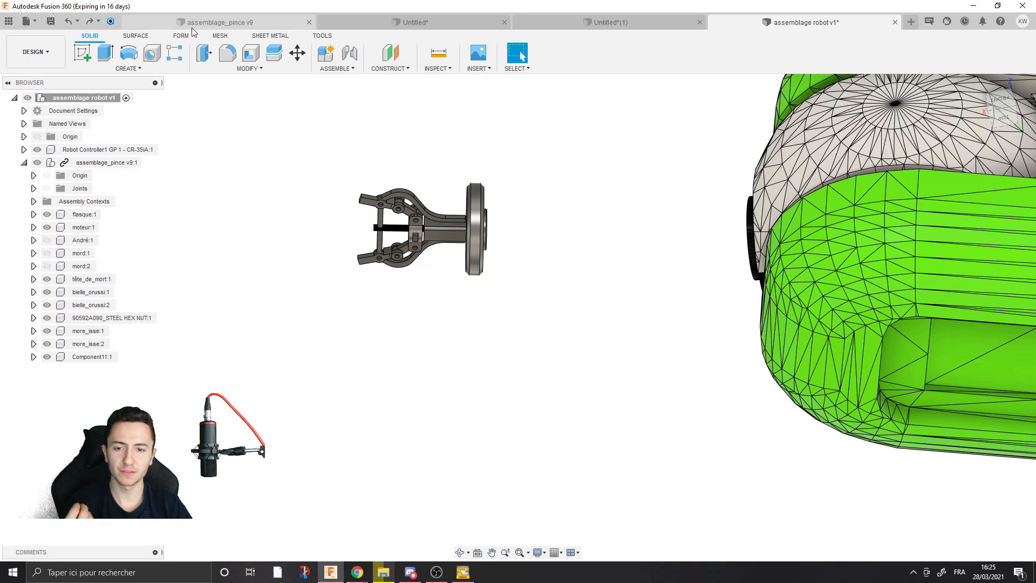
Step: In the assemblage_pince design, slide the tête_de_mort component up against the motor to spread the jaws, and save a new version
left_click(212, 21)
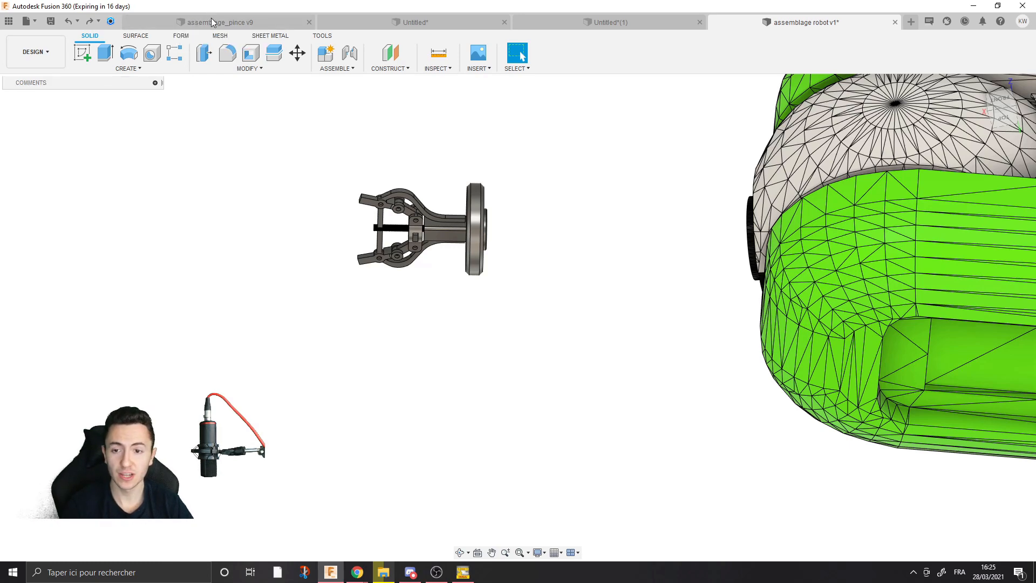
scroll(507, 247, "up", 3)
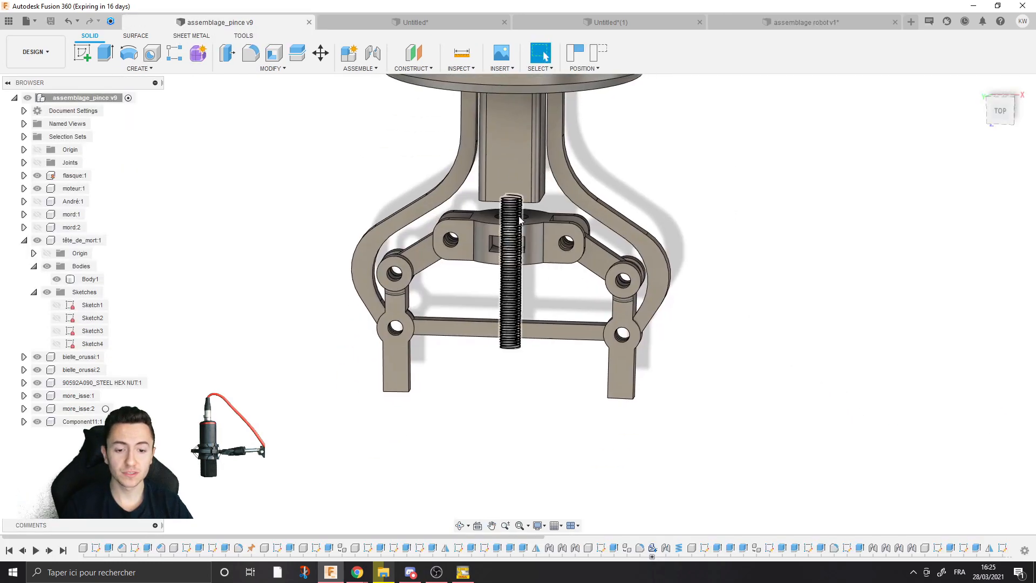
left_click_drag(523, 239, 522, 220)
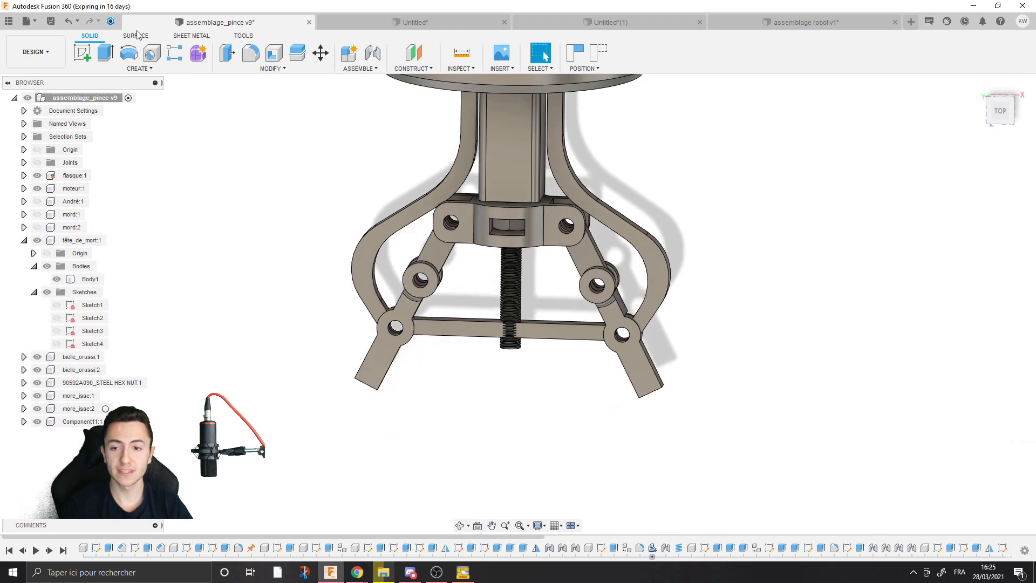
left_click(50, 21)
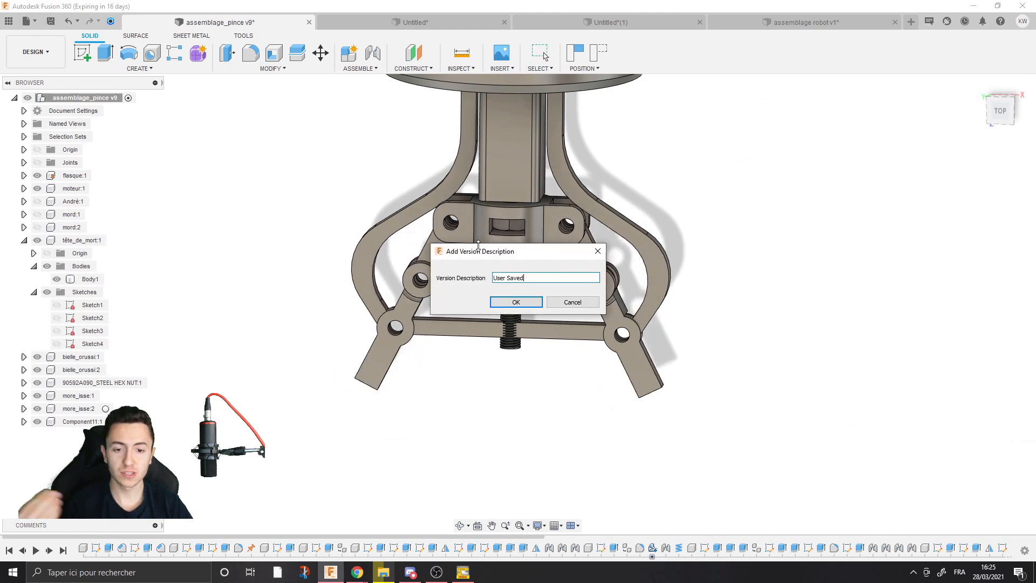
left_click(513, 286)
Step: Update the linked assemblage_pince component in the assemblage robot v1 design to its latest saved version
left_click(770, 22)
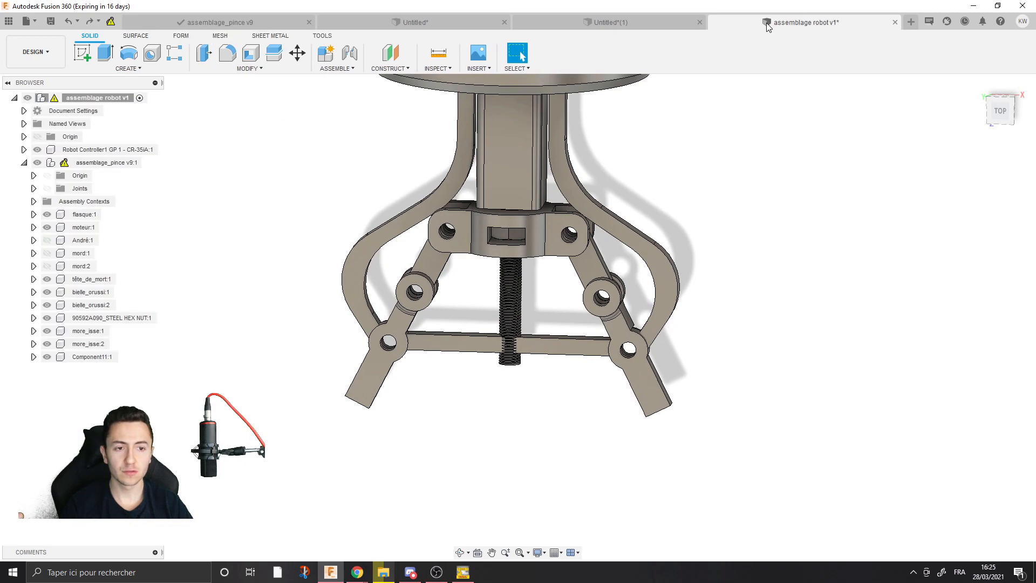
middle_click_drag(513, 166, 471, 204)
scroll(478, 205, "down", 3)
scroll(673, 228, "down", 2)
middle_click_drag(669, 96, 584, 182)
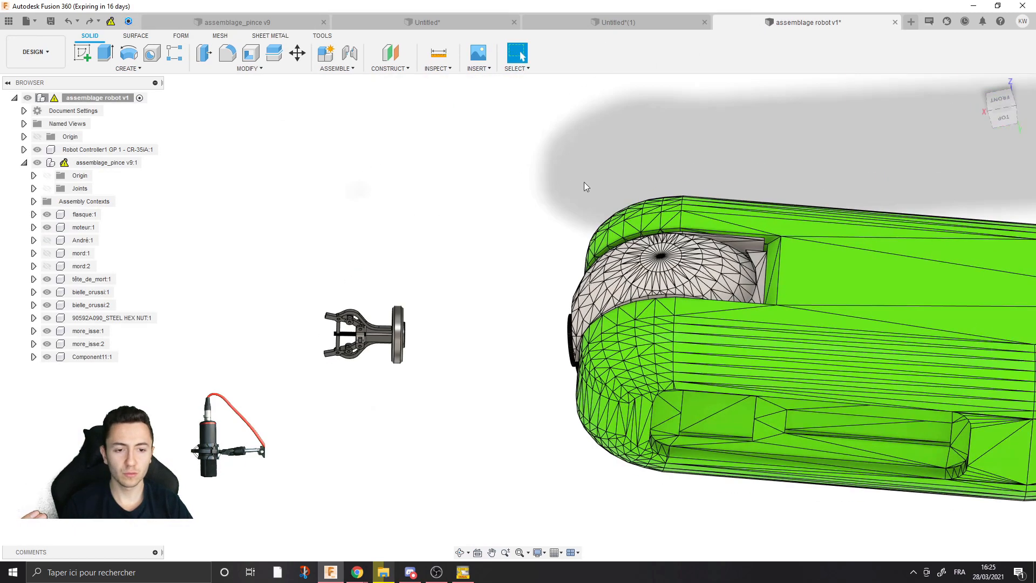
scroll(350, 235, "up", 3)
middle_click_drag(351, 251, 432, 206)
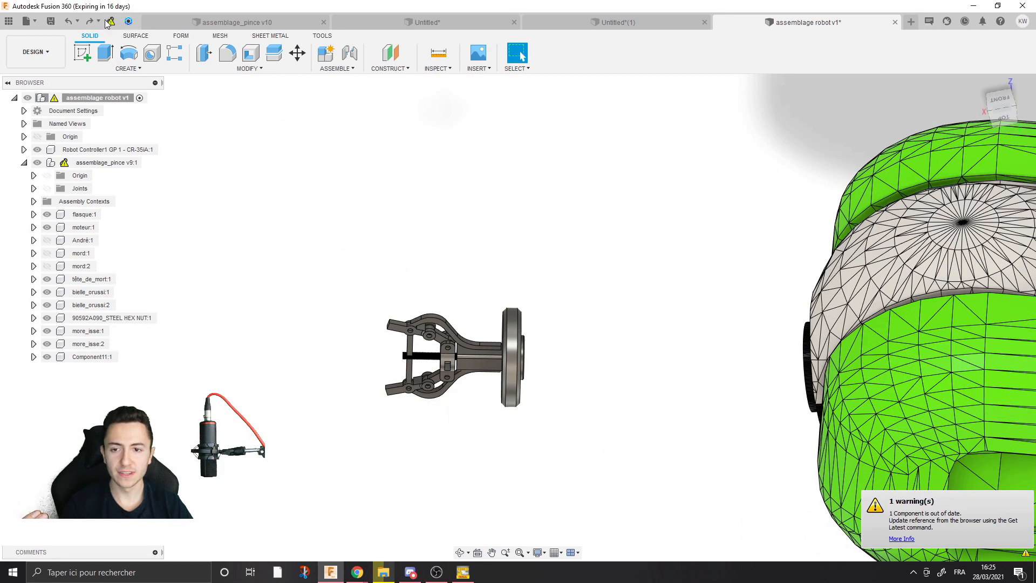
left_click(110, 23)
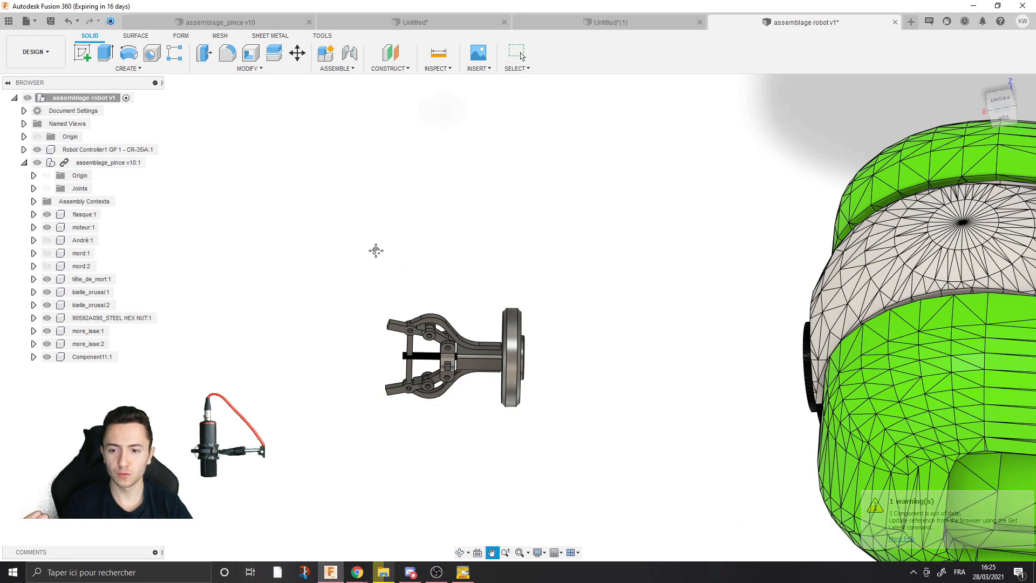
Step: Examine the updated gripper's jaw position up close and its placement beside the robot arm
scroll(402, 276, "up", 3)
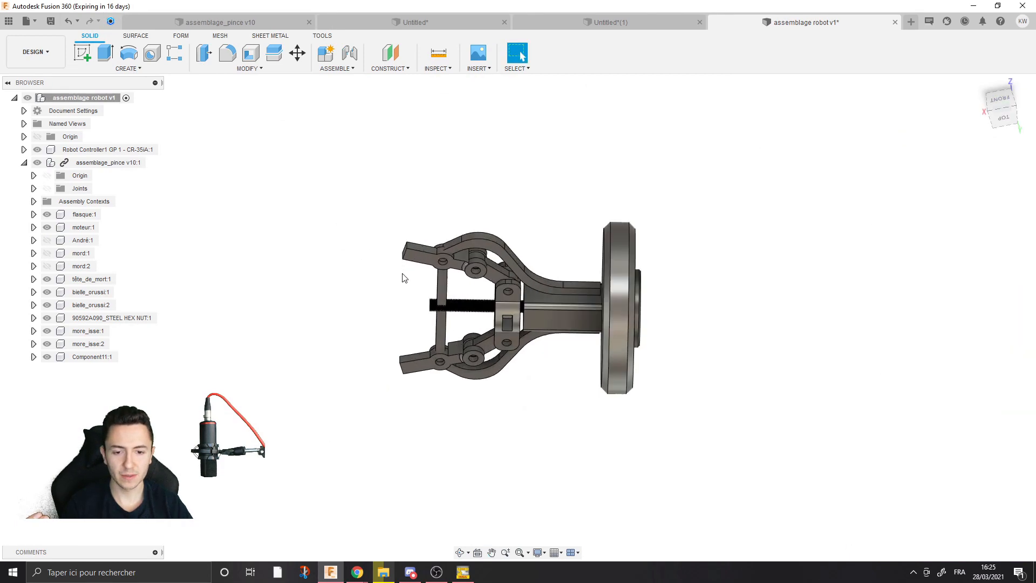
left_click(422, 253)
left_click(281, 243)
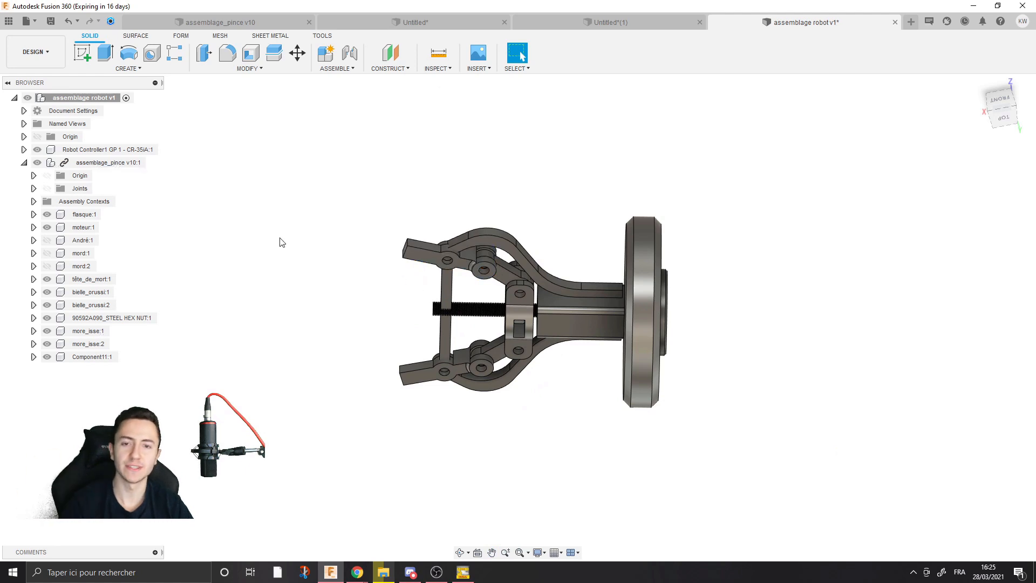
scroll(302, 248, "down", 2)
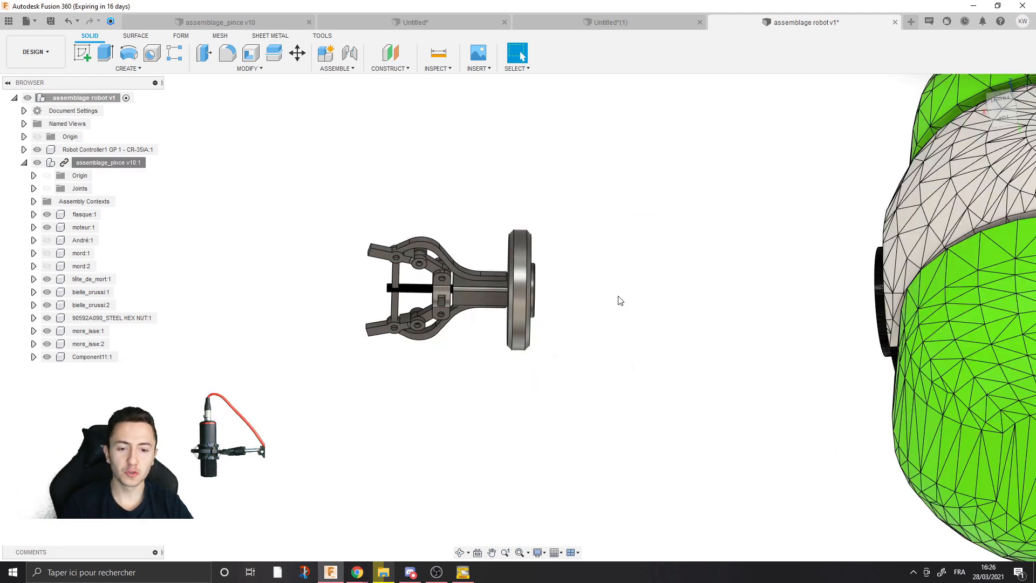
scroll(680, 270, "down", 3)
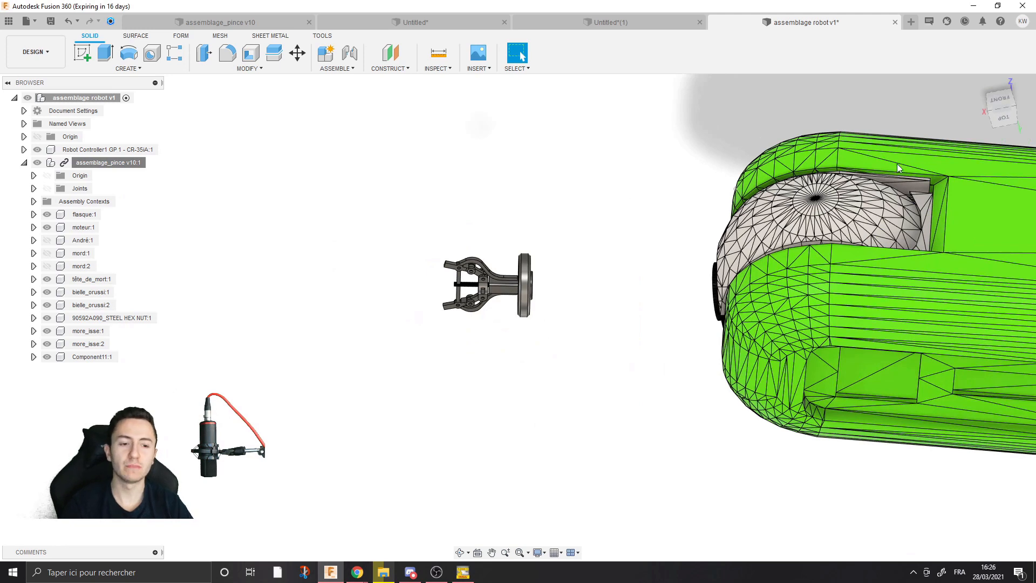
middle_click_drag(879, 183, 750, 232)
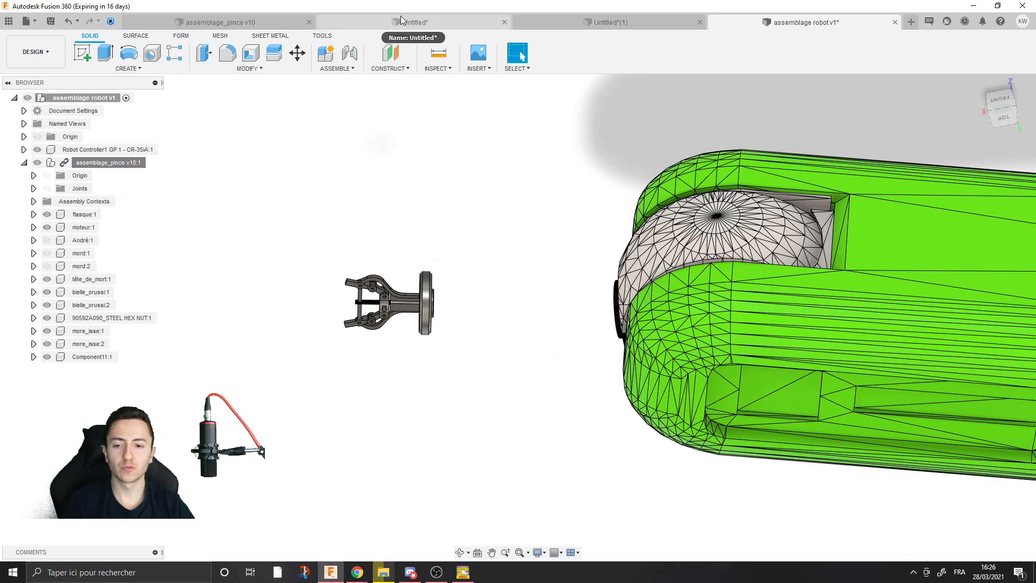
Step: Turn on Component Color Cycling in the assemblage_pince design to distinguish the gripper's components by color
left_click(189, 24)
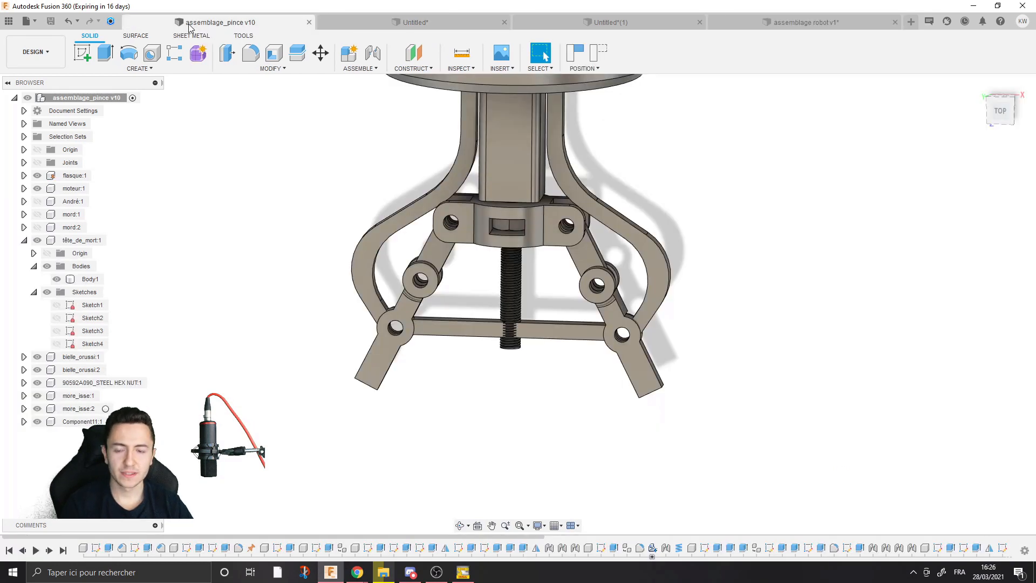
middle_click_drag(781, 261, 820, 310)
scroll(827, 332, "down", 2)
scroll(826, 332, "up", 1)
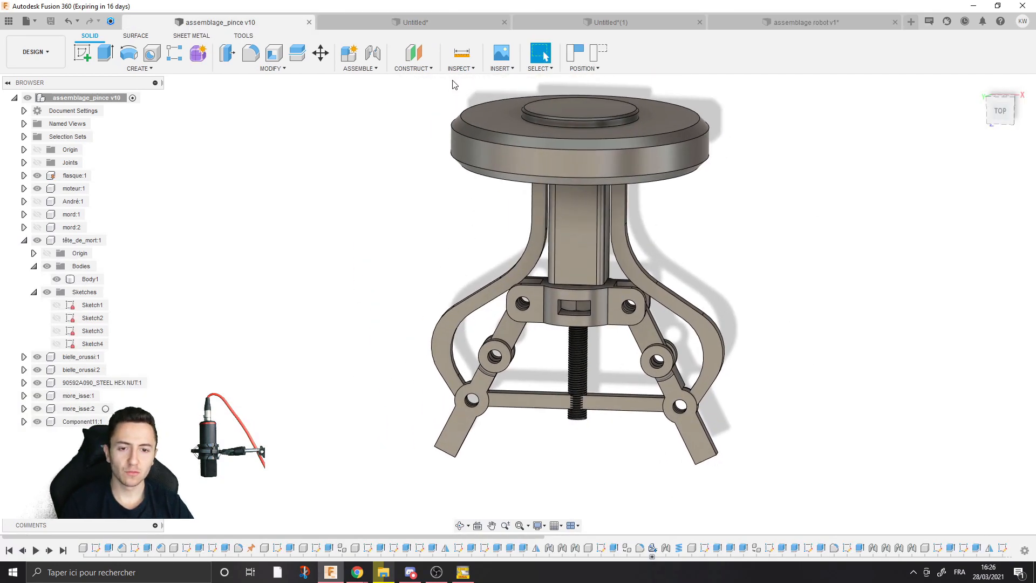
left_click(460, 69)
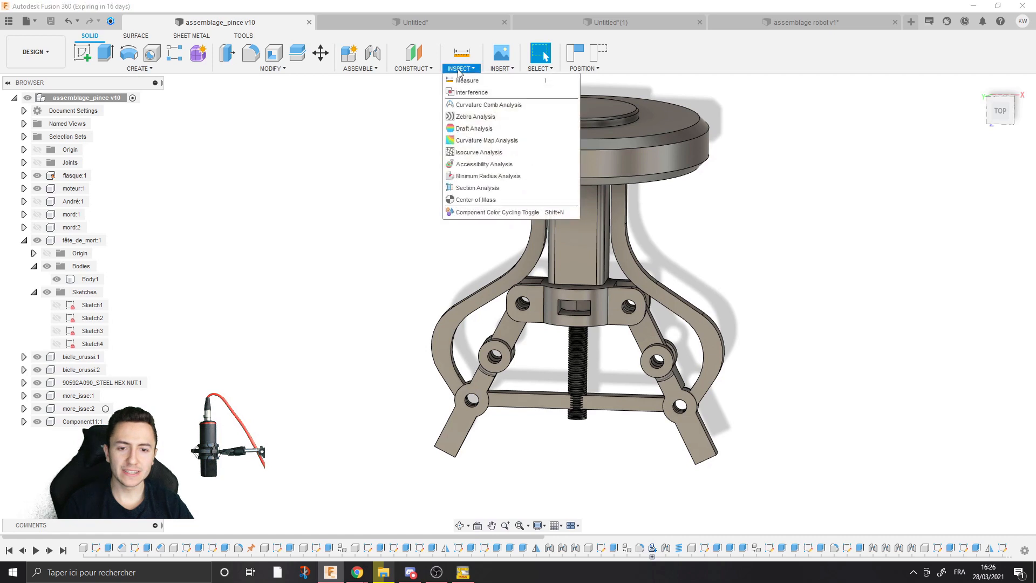
left_click(517, 215)
scroll(430, 224, "up", 4)
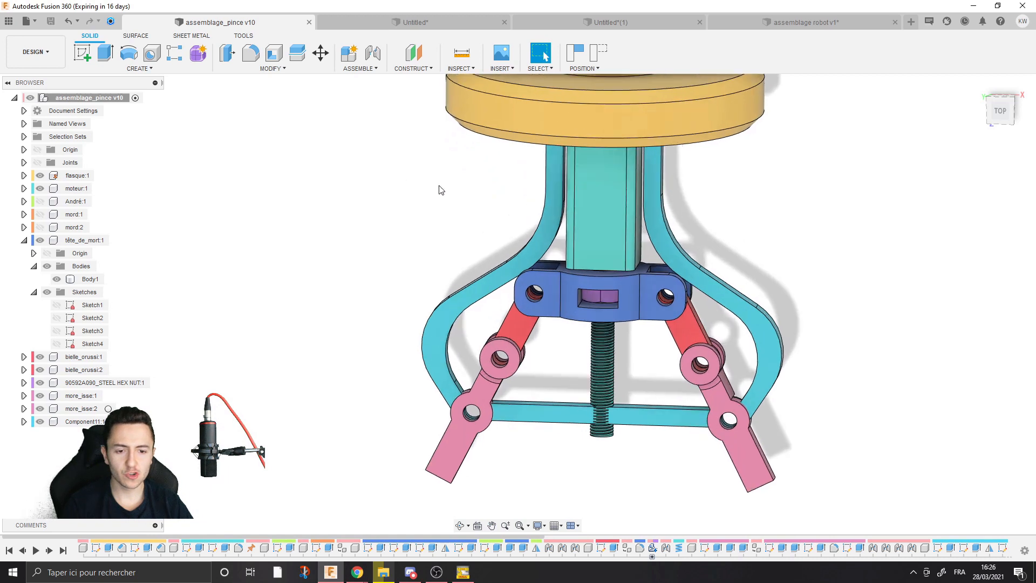
scroll(385, 210, "down", 1)
scroll(426, 207, "down", 1)
scroll(433, 208, "up", 1)
middle_click_drag(430, 209, 422, 191)
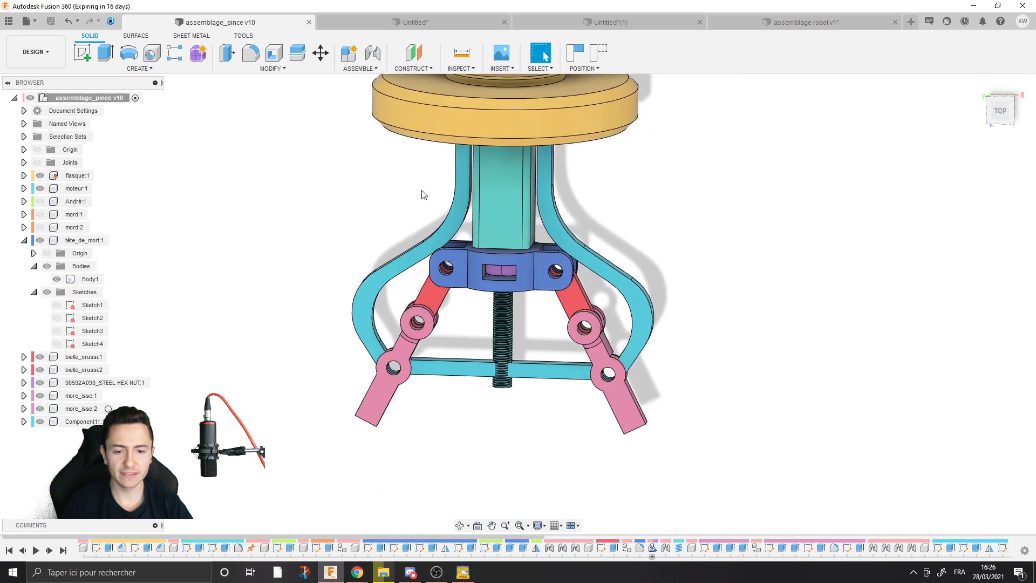
Step: Slide the tête_de_mort component down the threaded rod to straighten the jaws, and nudge it slightly back up
middle_click_drag(499, 249, 514, 300)
scroll(514, 301, "down", 1)
mouse_move(563, 315)
left_mouse_down()
mouse_move(566, 341)
mouse_move(565, 328)
left_mouse_up()
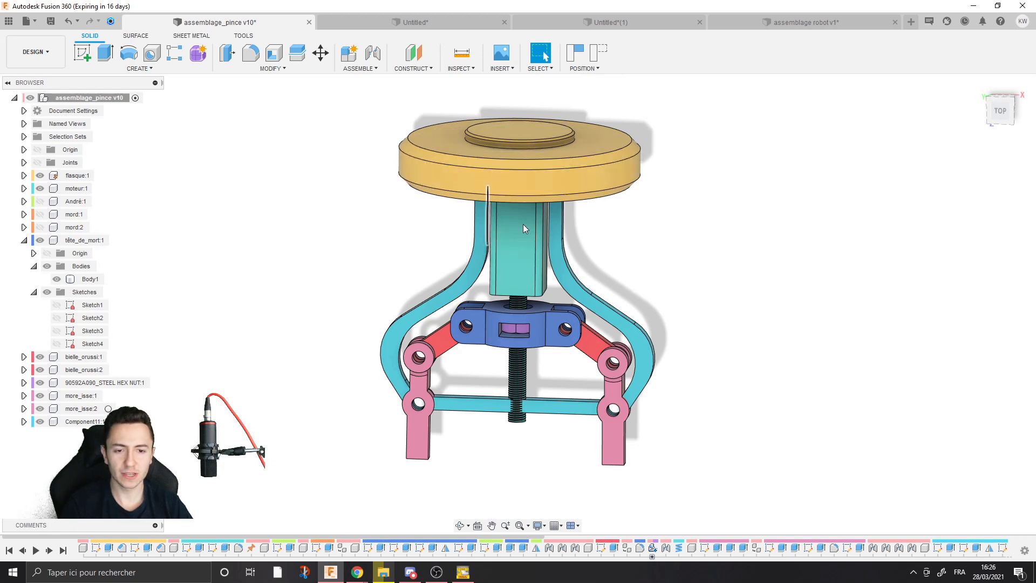
scroll(456, 426, "up", 2)
left_click(537, 285)
scroll(538, 283, "up", 1)
middle_click_drag(537, 283, 540, 267)
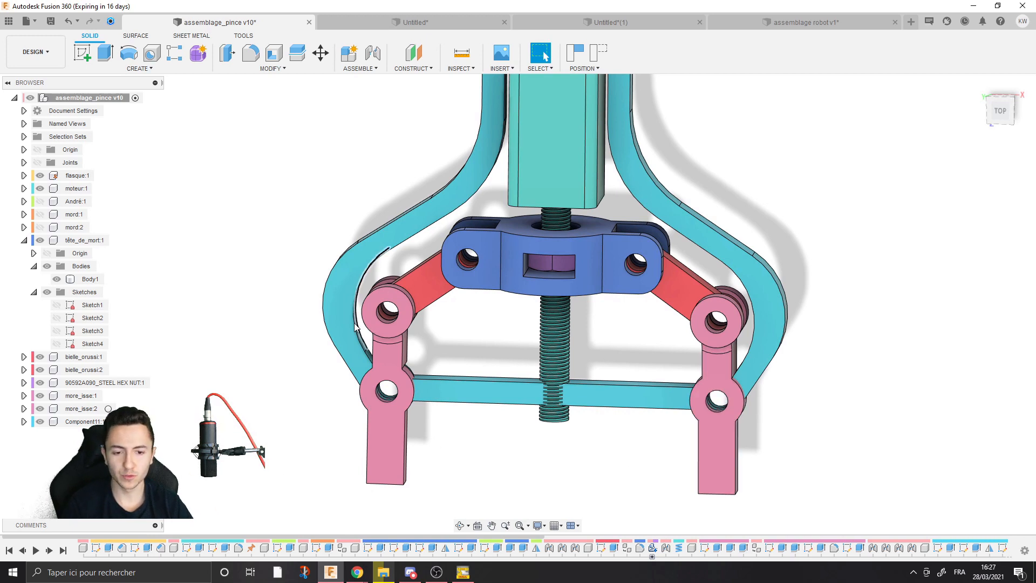
mouse_move(514, 245)
left_mouse_down()
mouse_move(512, 261)
mouse_move(499, 233)
left_mouse_up()
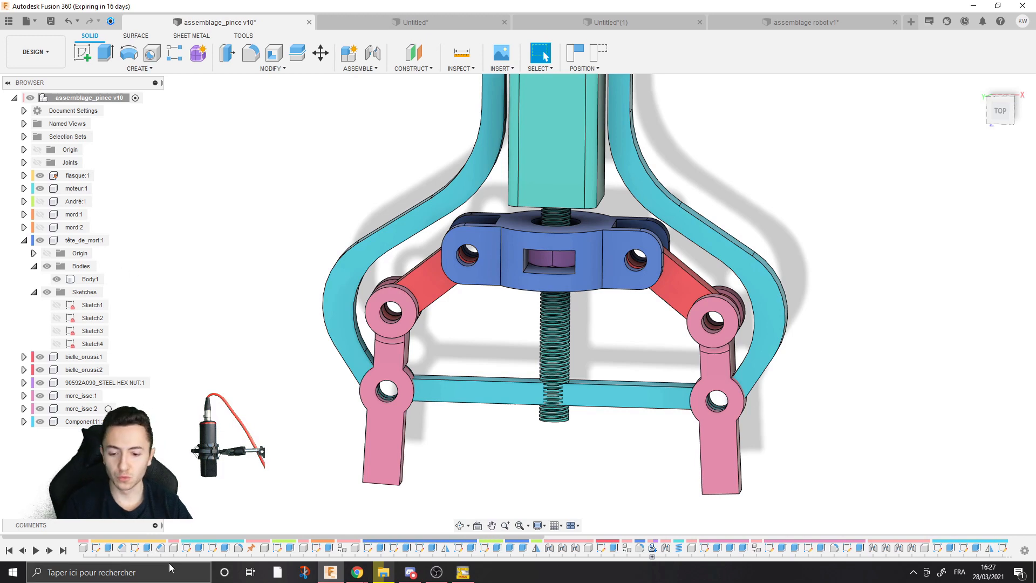
Step: Create an empty internal standard component under the assemblage_pince root component and activate it
scroll(787, 545, "down", 5)
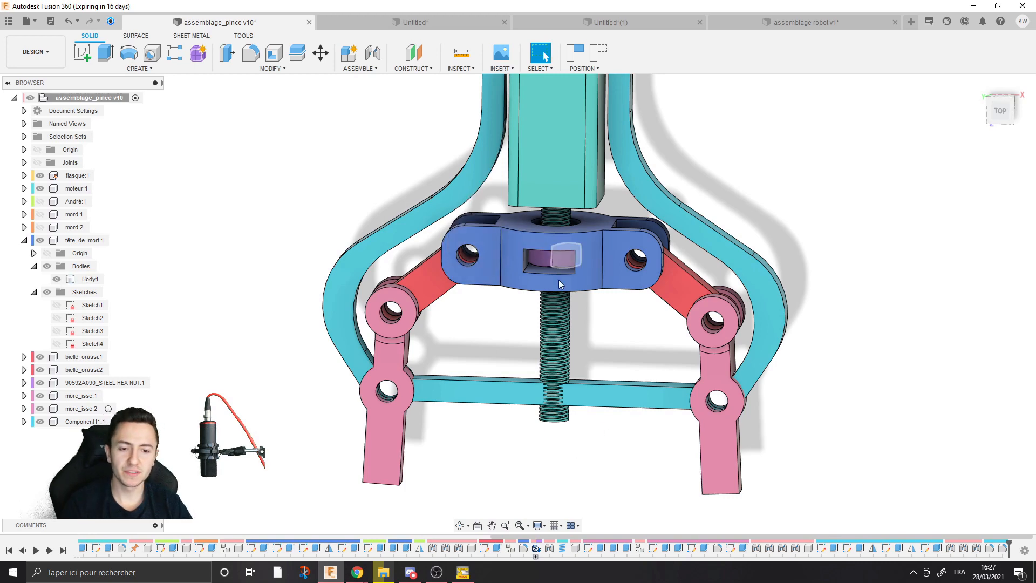
scroll(558, 280, "down", 3)
scroll(518, 316, "up", 4)
scroll(536, 186, "down", 1)
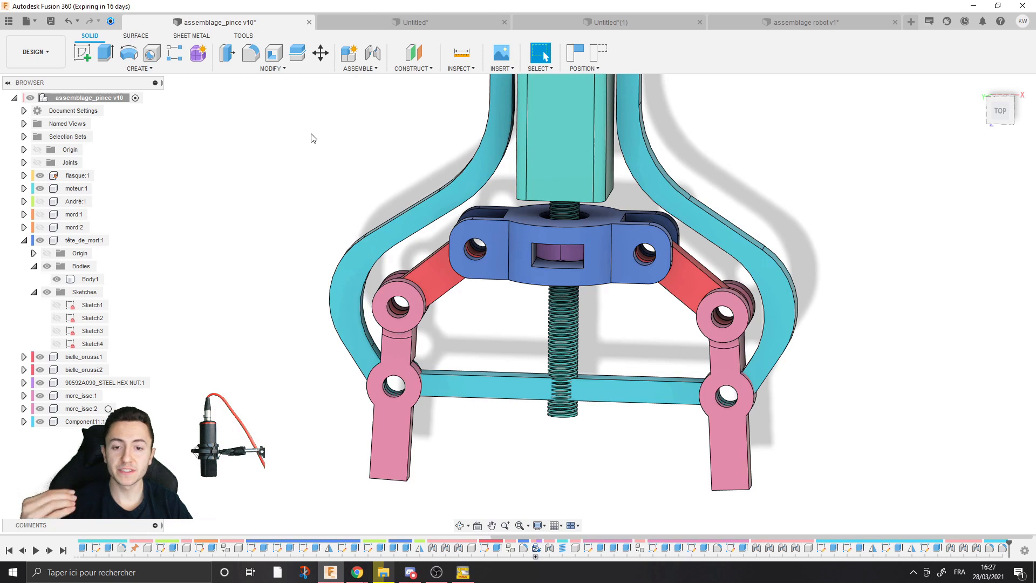
middle_click_drag(289, 176, 254, 186)
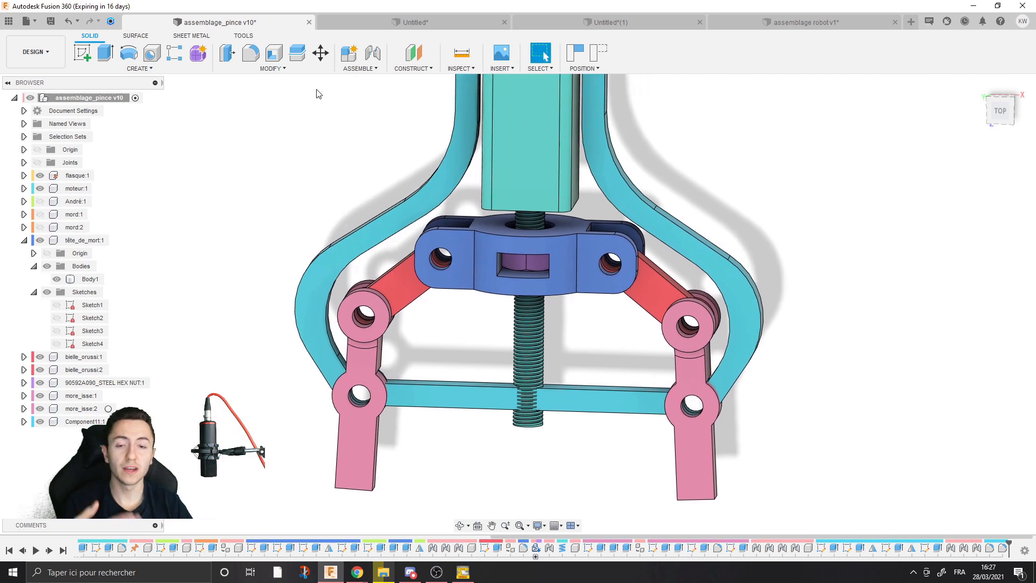
left_click(350, 54)
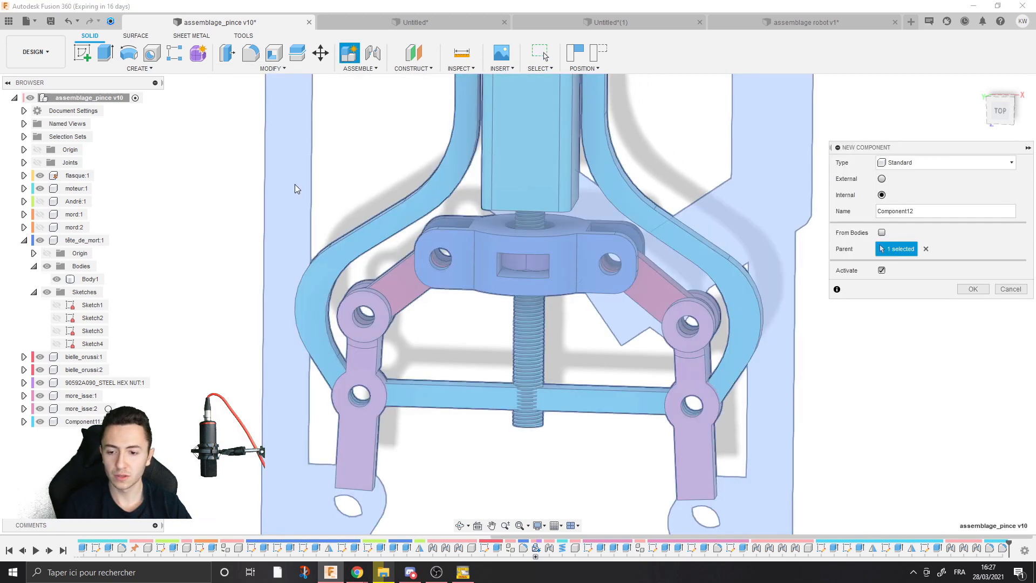
left_click(972, 290)
scroll(737, 377, "down", 5)
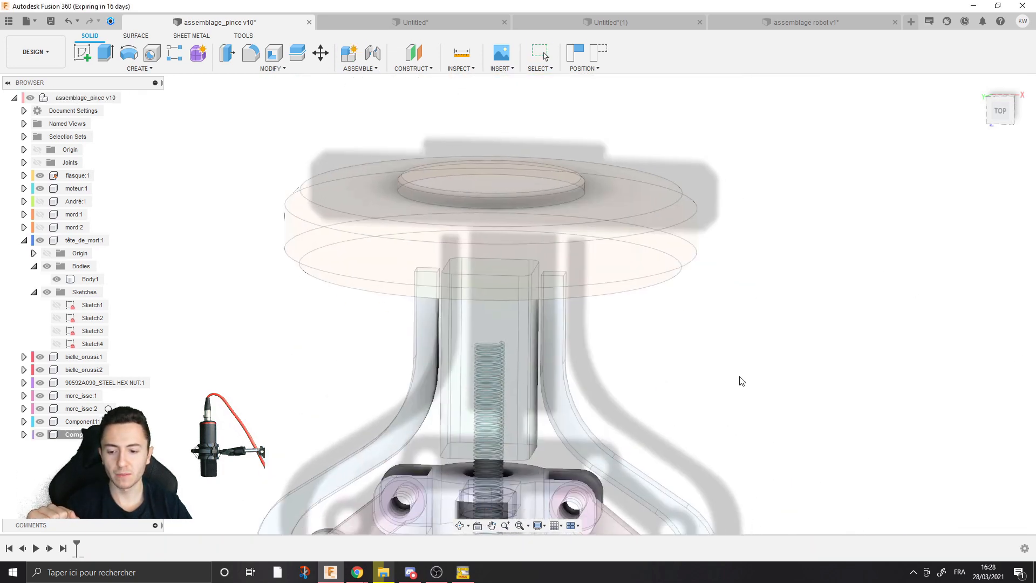
scroll(702, 249, "down", 3)
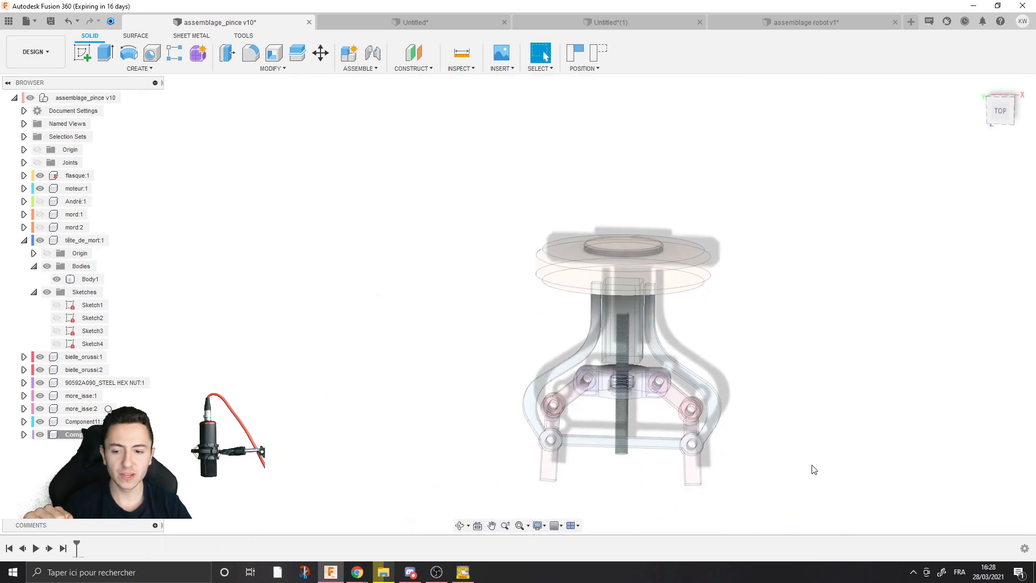
Step: Expand the new empty component down to its origin elements and display its origin planes and axes on the gripper
middle_click_drag(727, 173, 601, 97)
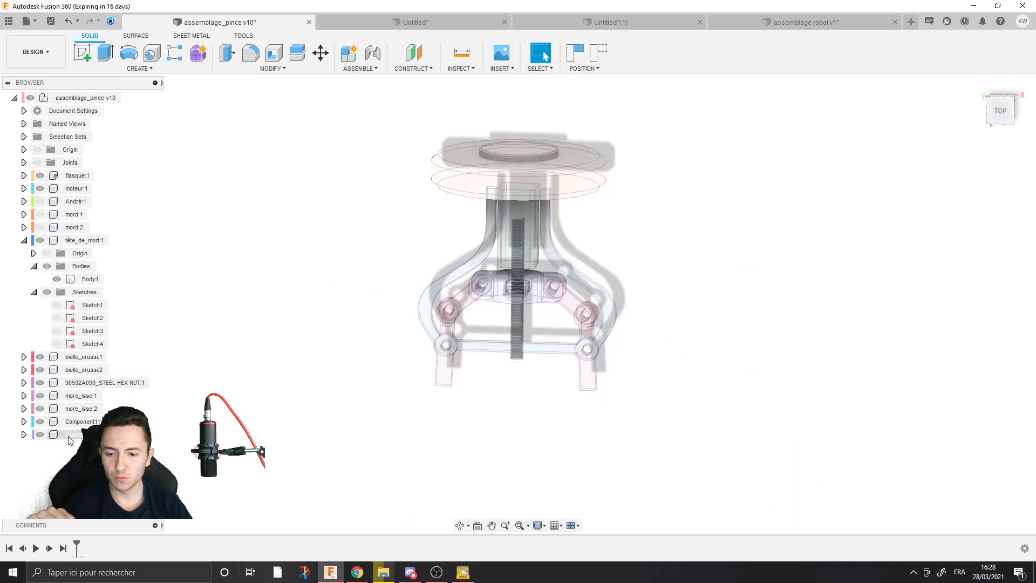
left_click(24, 435)
left_click(33, 447)
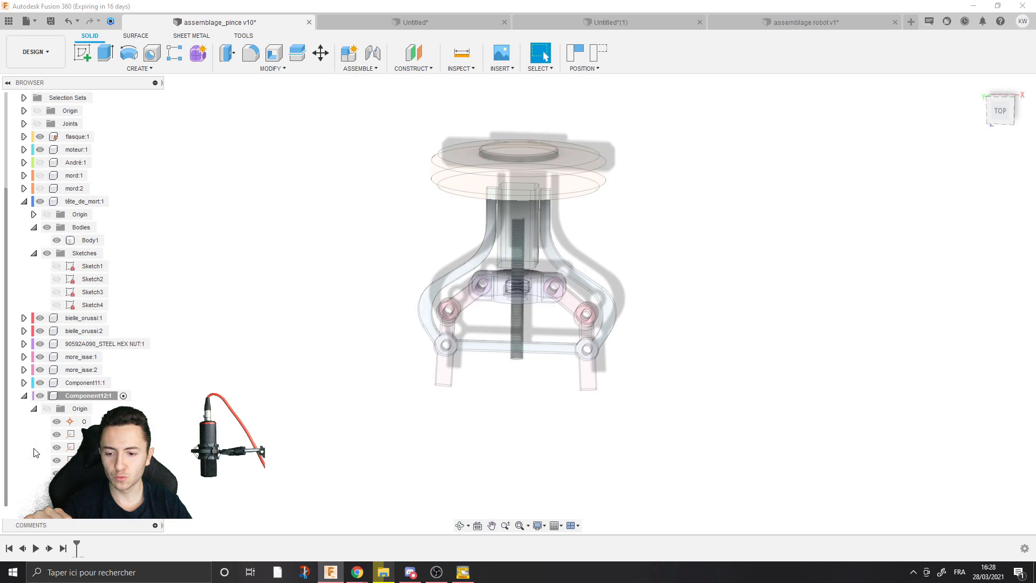
left_click(48, 408)
scroll(581, 144, "up", 5)
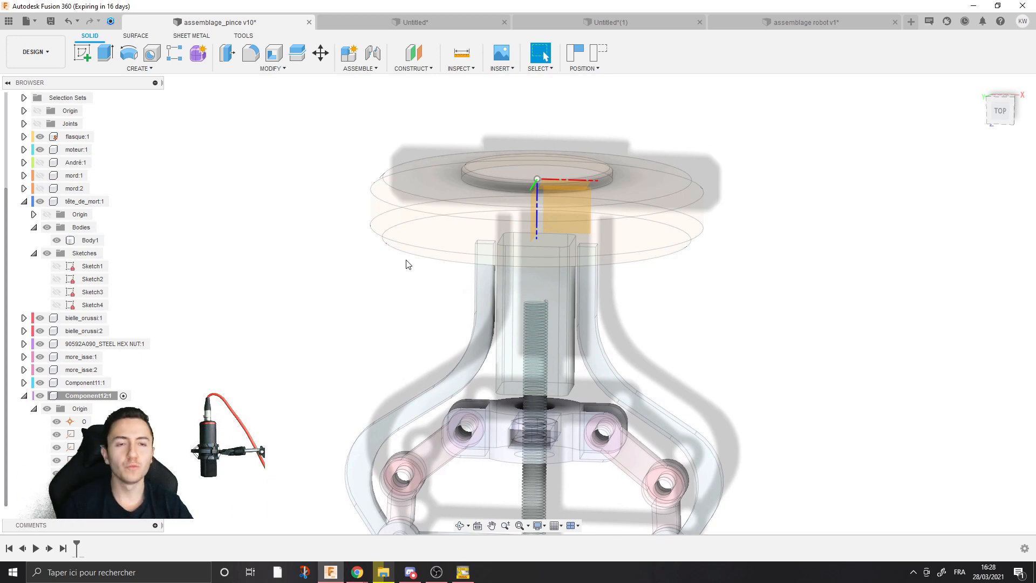
middle_click_drag(408, 264, 378, 297)
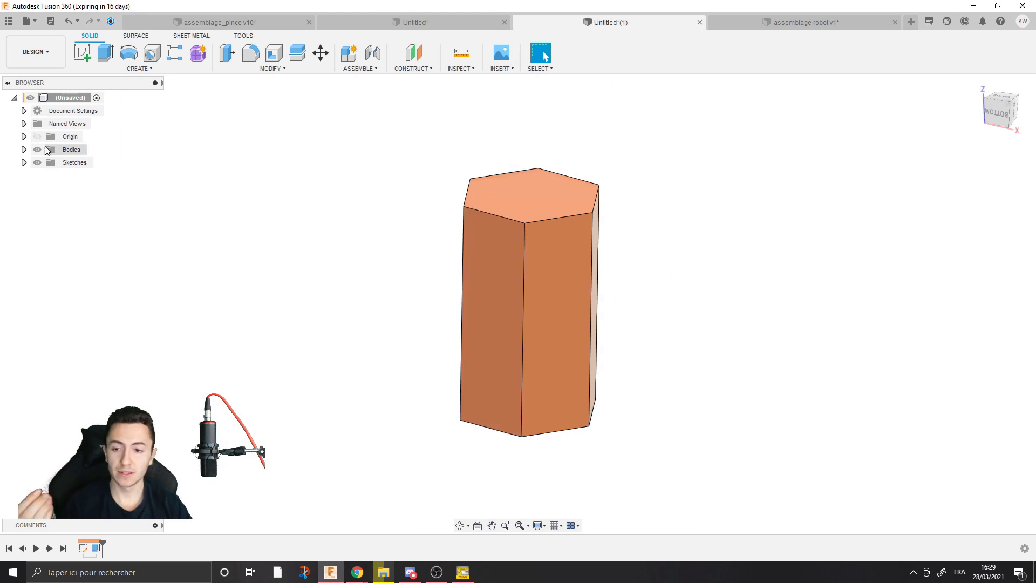
Step: Create a component from Body1, the hexagonal prism in the unsaved design
left_click(24, 150)
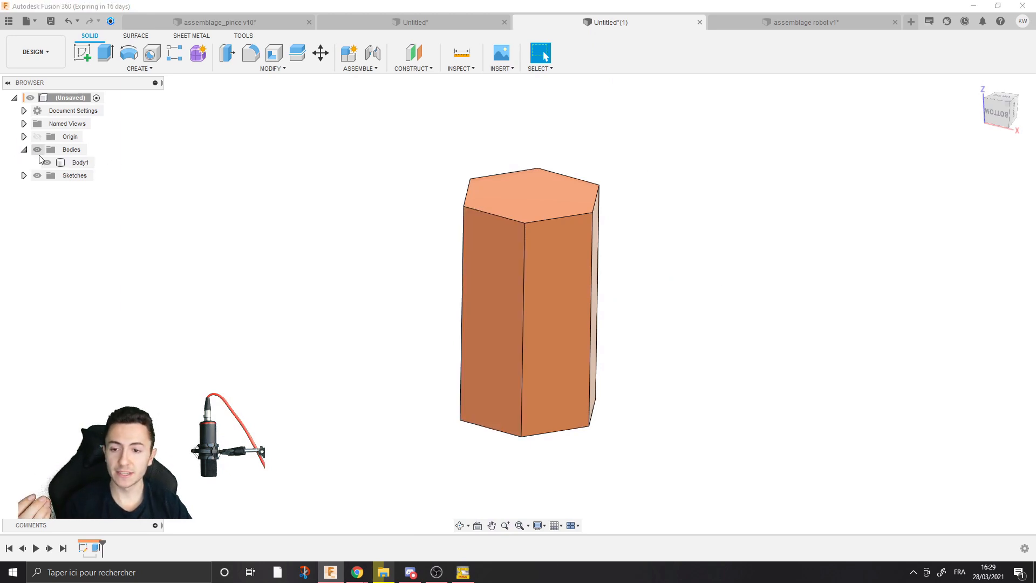
left_click(79, 163)
right_click(79, 167)
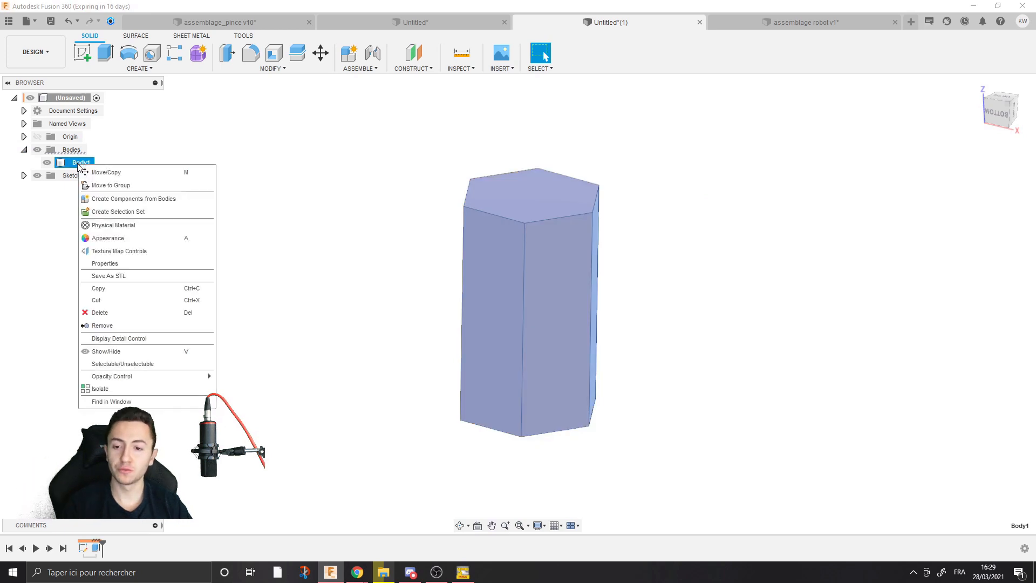
left_click(111, 200)
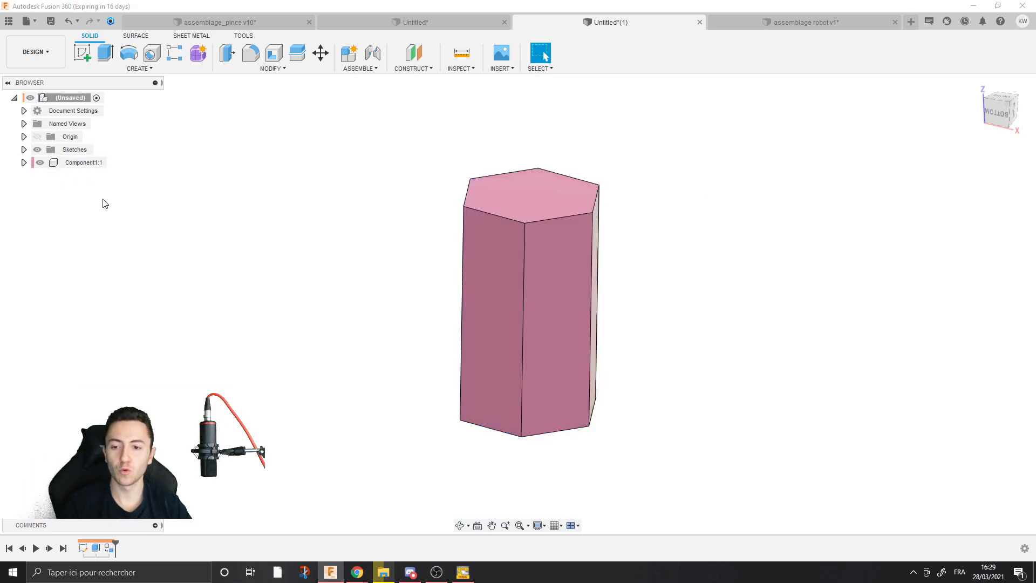
Step: Examine the hexagonal prism component's contents by expanding its Origin and Bodies folders
left_click(82, 163)
left_click(23, 163)
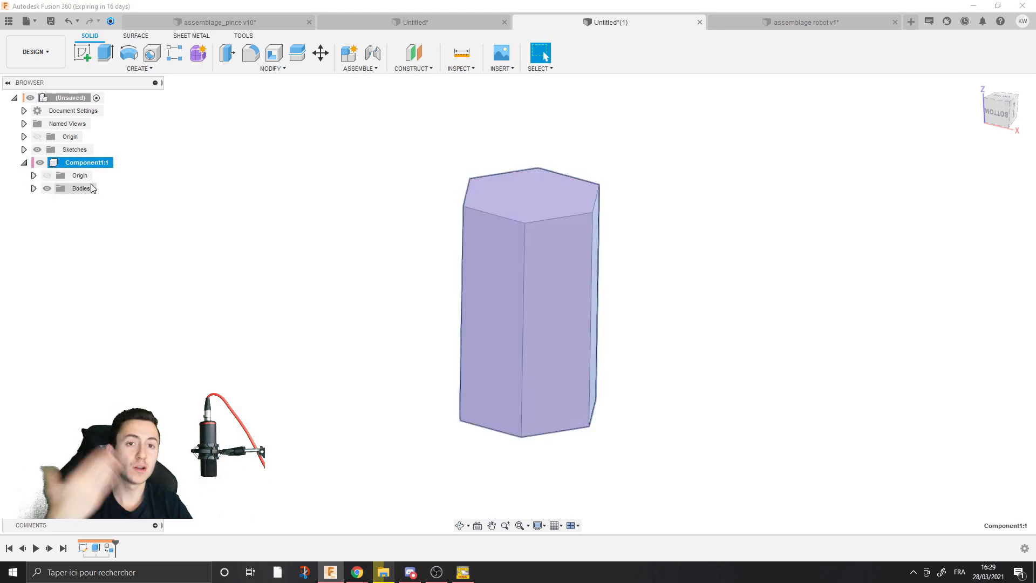
left_click(33, 175)
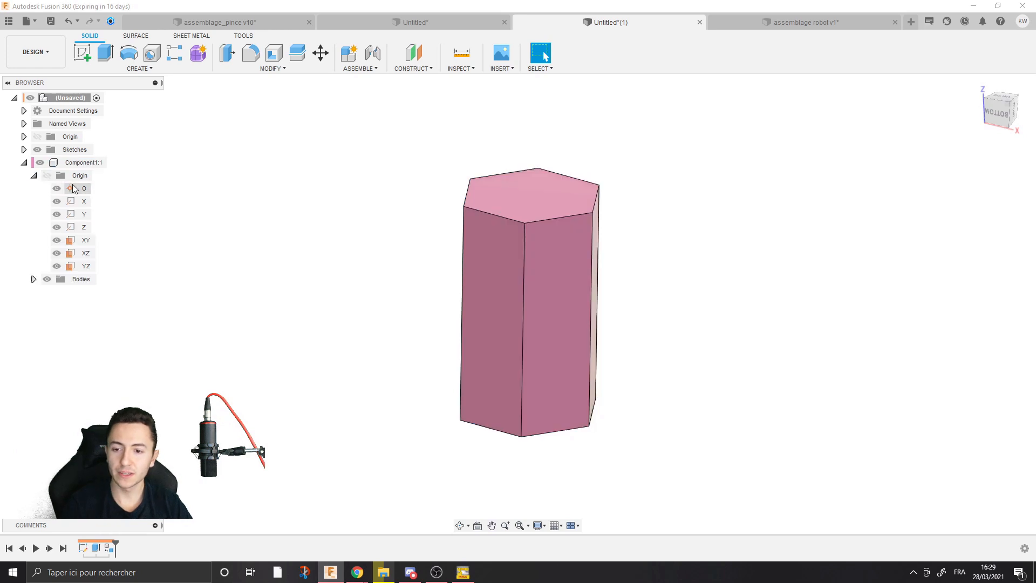
left_click(34, 279)
scroll(224, 404, "down", 1)
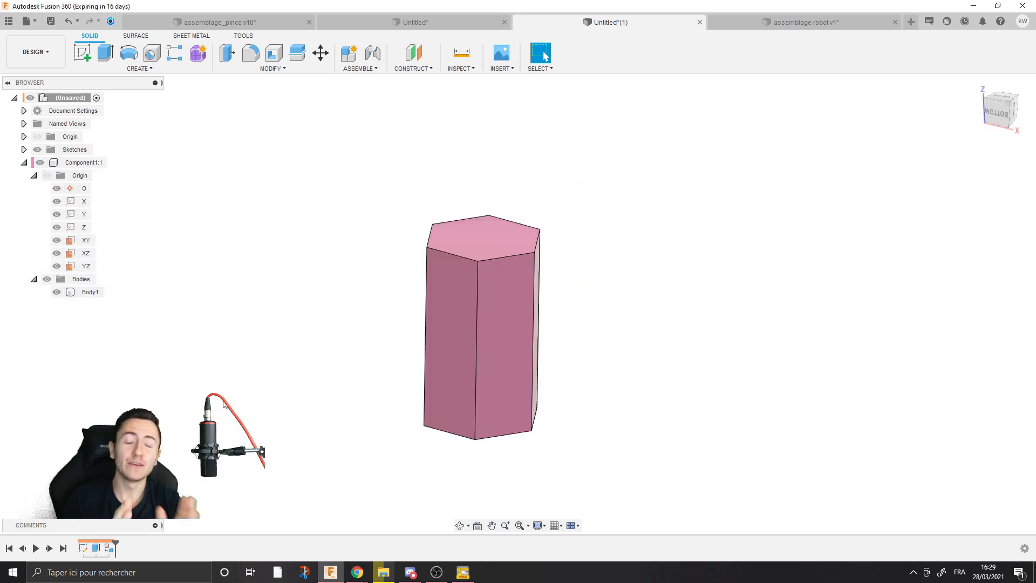